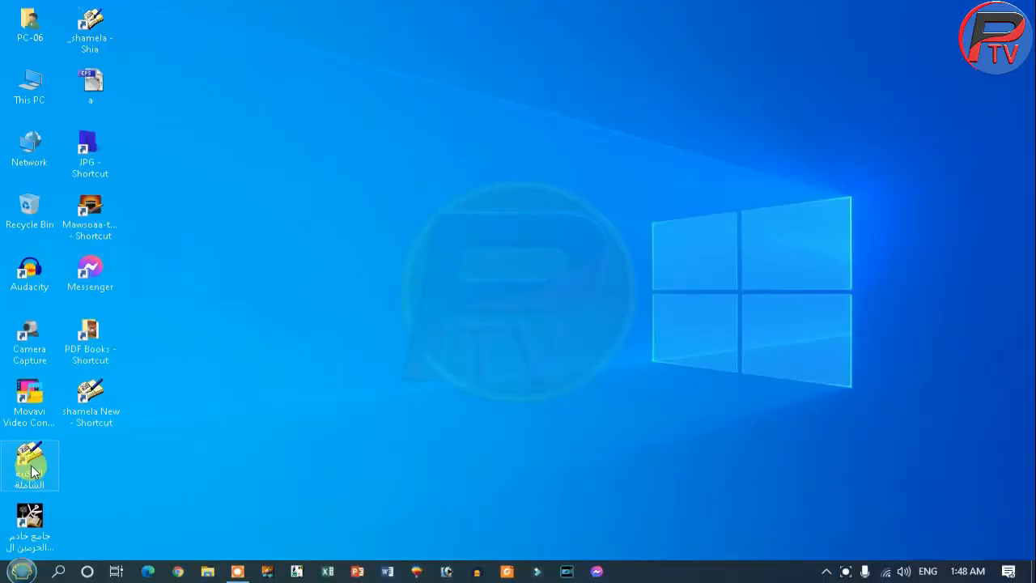
Switch to Chrome and load google.com
click(354, 347)
click(178, 572)
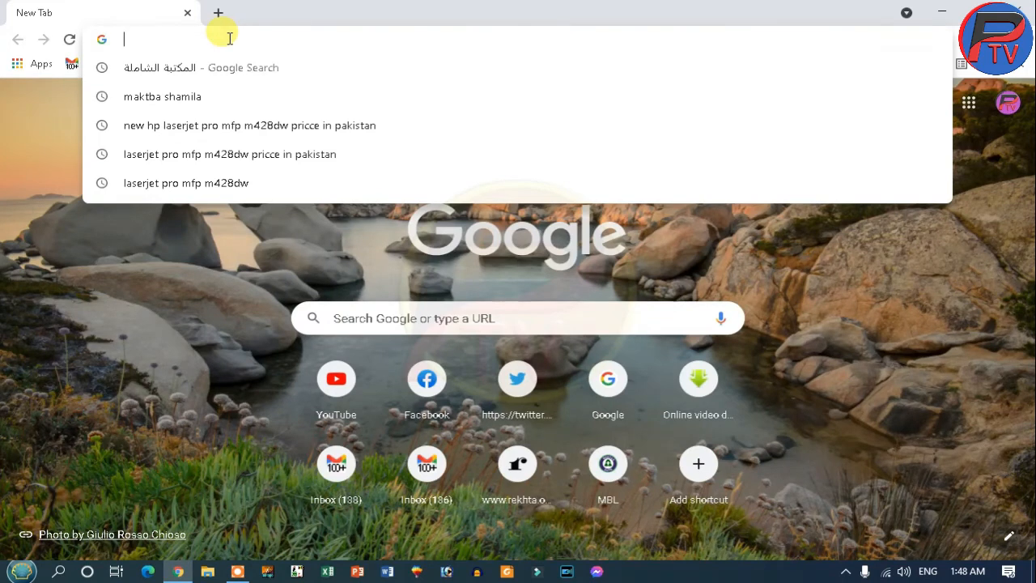
text(google.com)
key(Return)
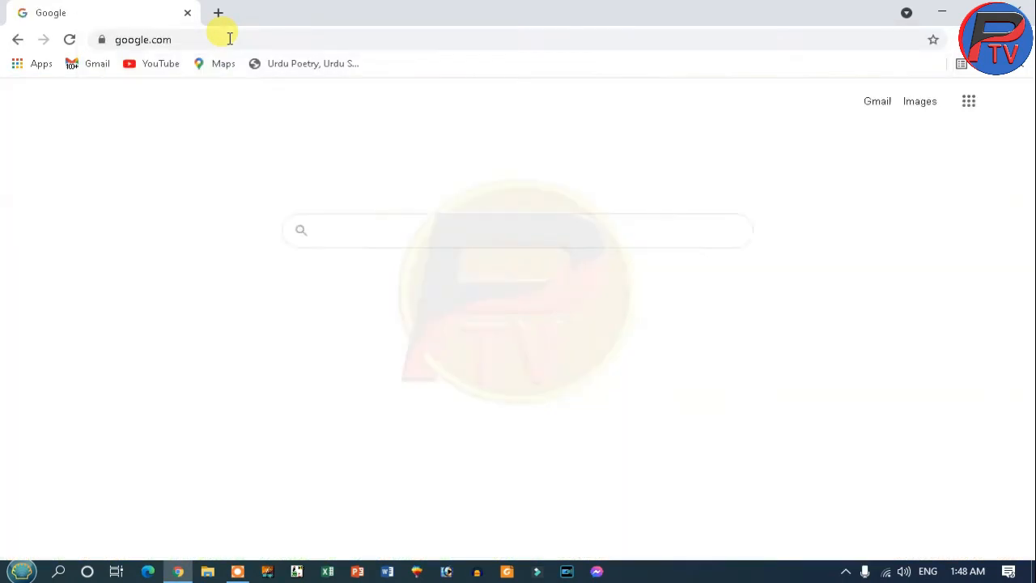
Switch the keyboard input language to Arabic (Saudi Arabia) for the Google search
click(378, 230)
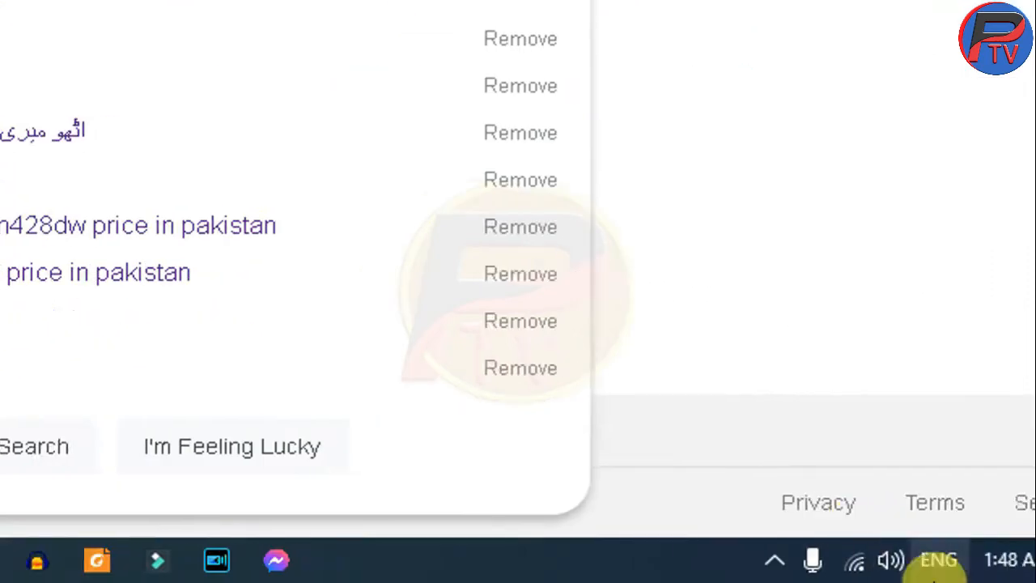
click(939, 561)
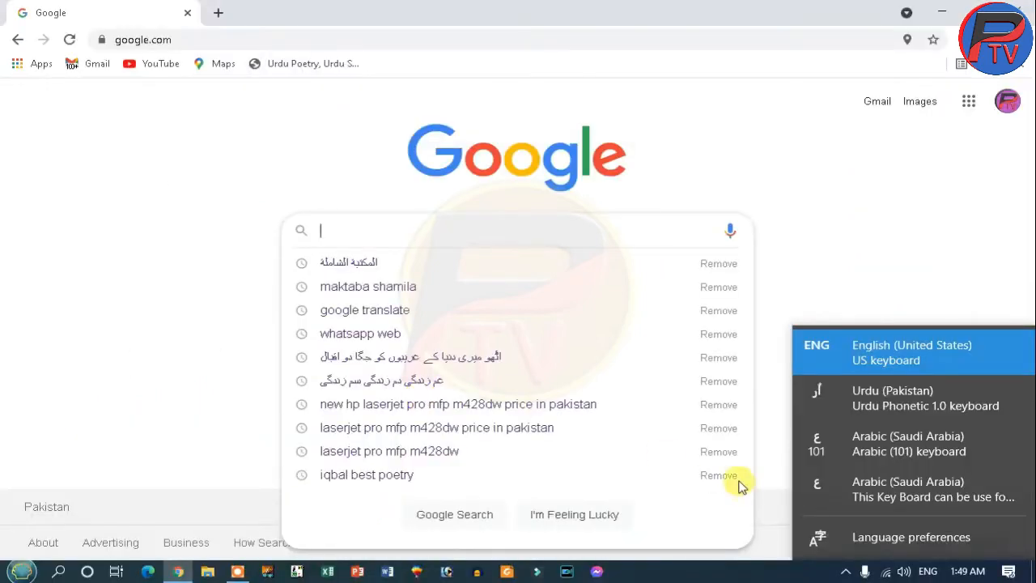
click(899, 450)
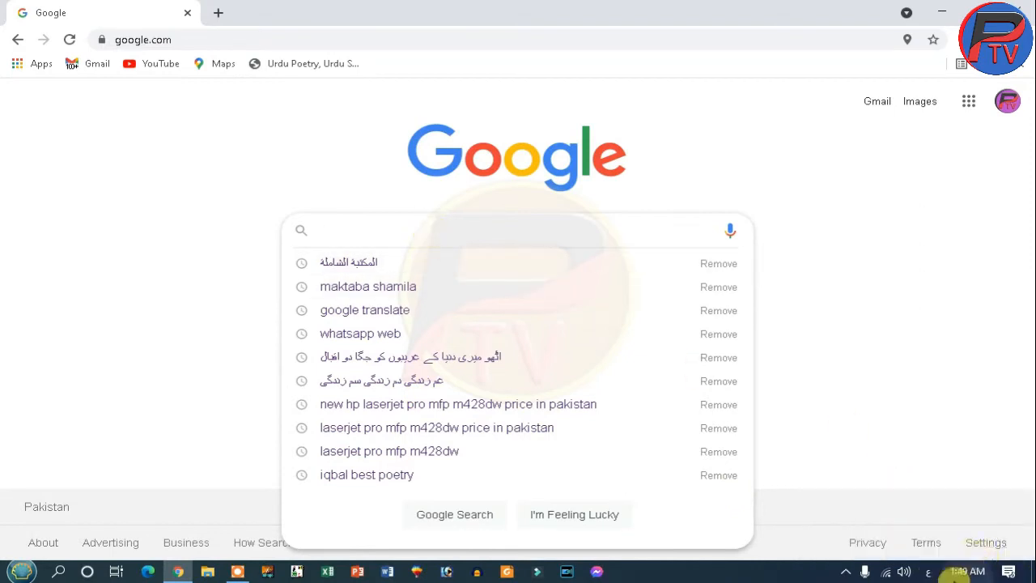
click(929, 572)
click(919, 495)
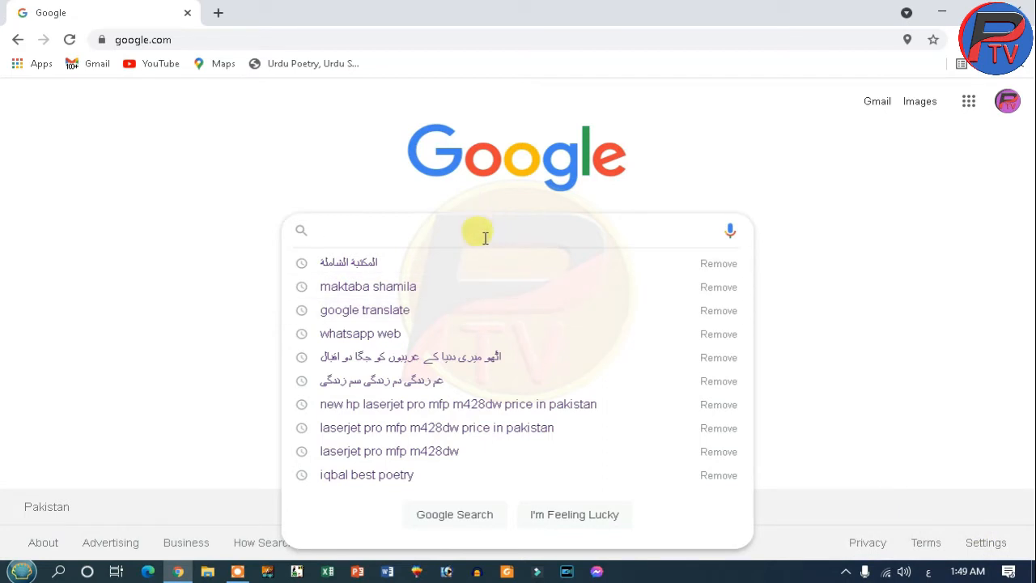
Search Google for "المكتبة الشامله تنزيل"
text(ال)
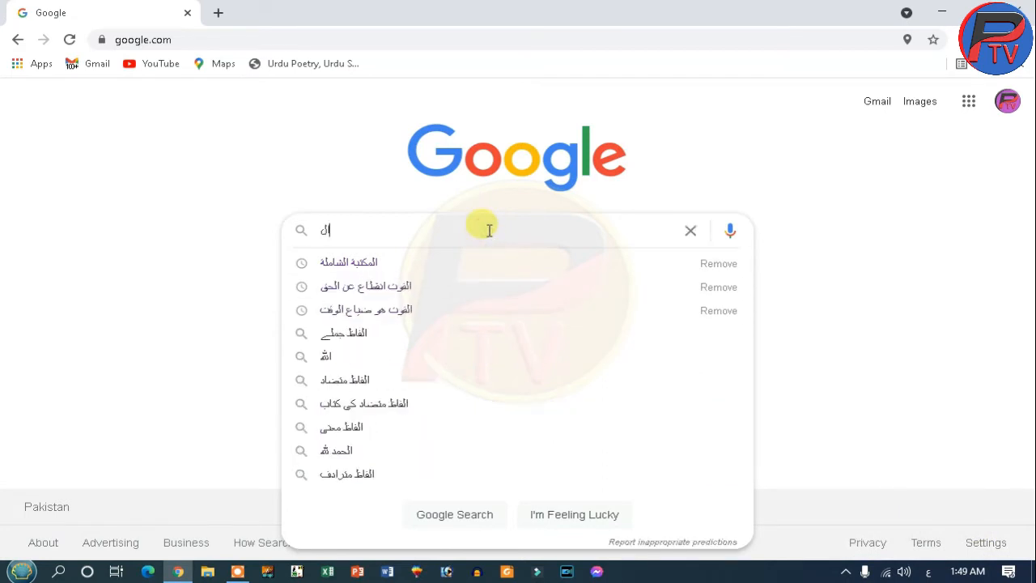
text(مكتبة الشاملة )
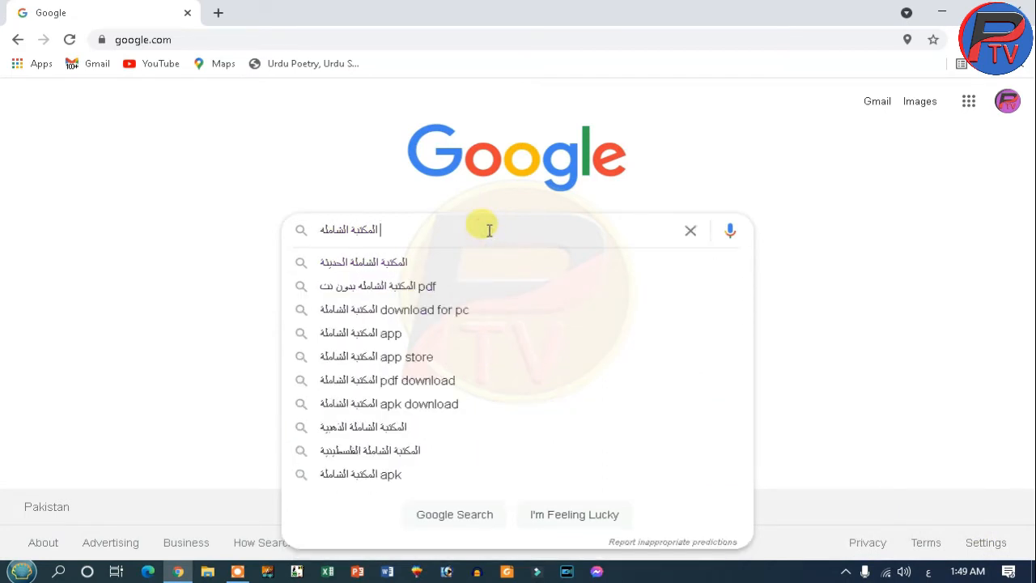
text(تنزيل)
key(Return)
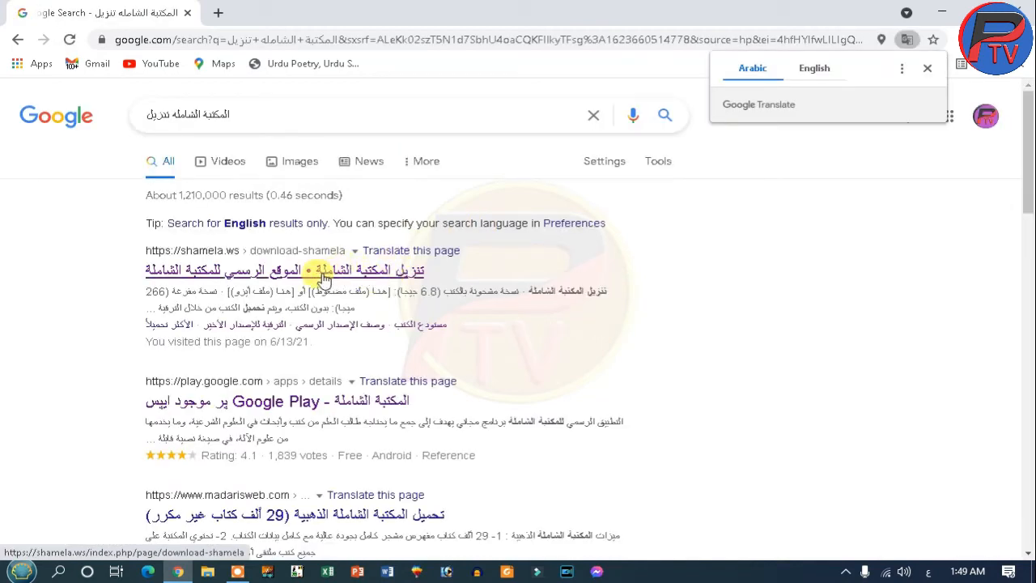
Open the official shamela.ws download result in a new tab and look over the listed download versions
click(253, 272)
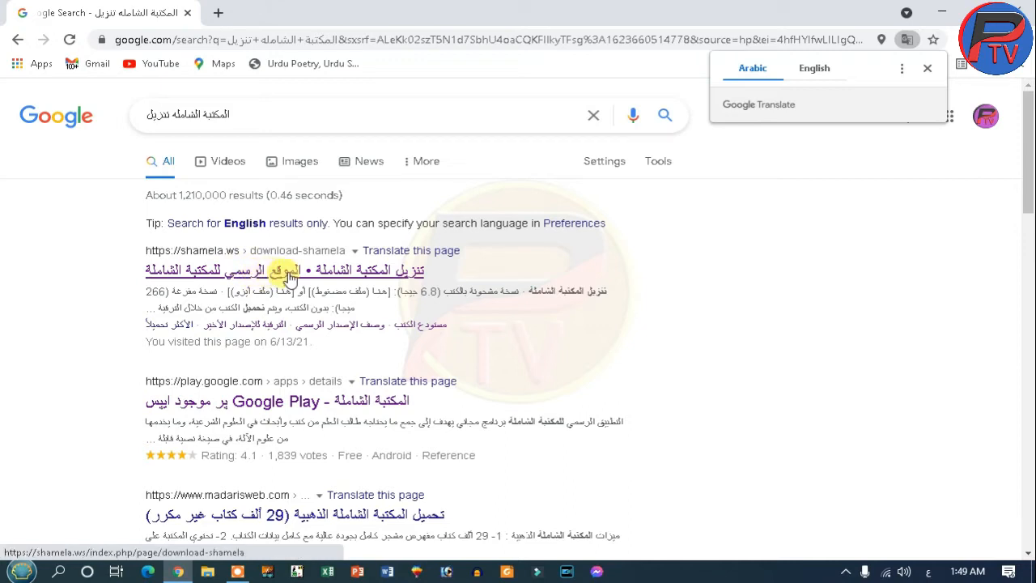
middle_click(287, 276)
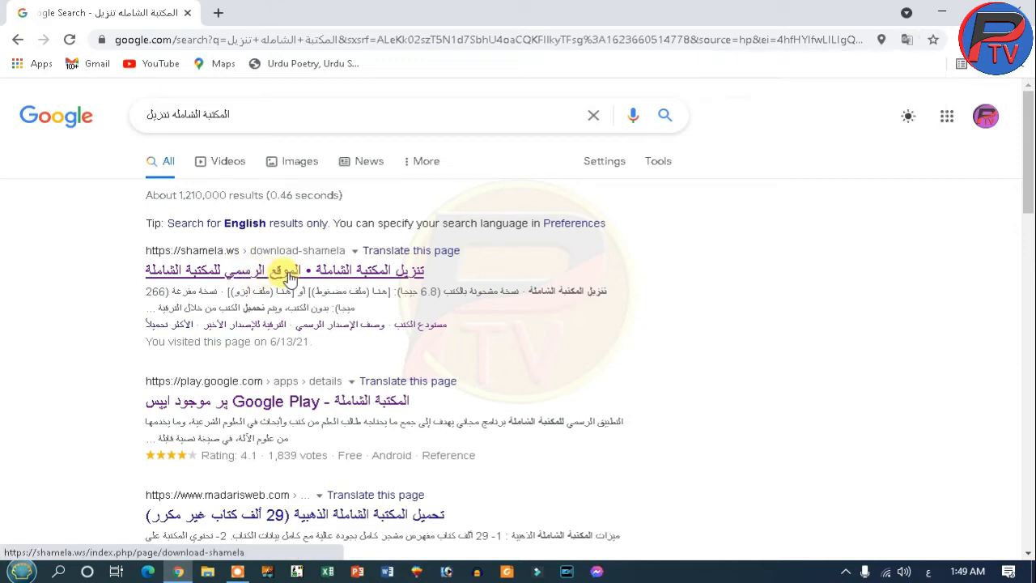
click(263, 12)
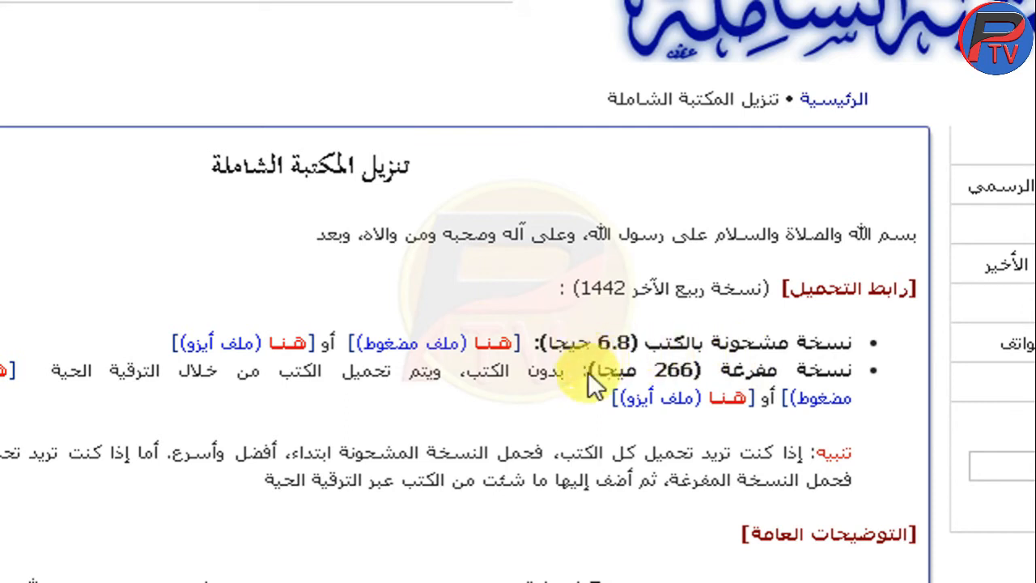
drag(598, 371, 698, 371)
click(702, 369)
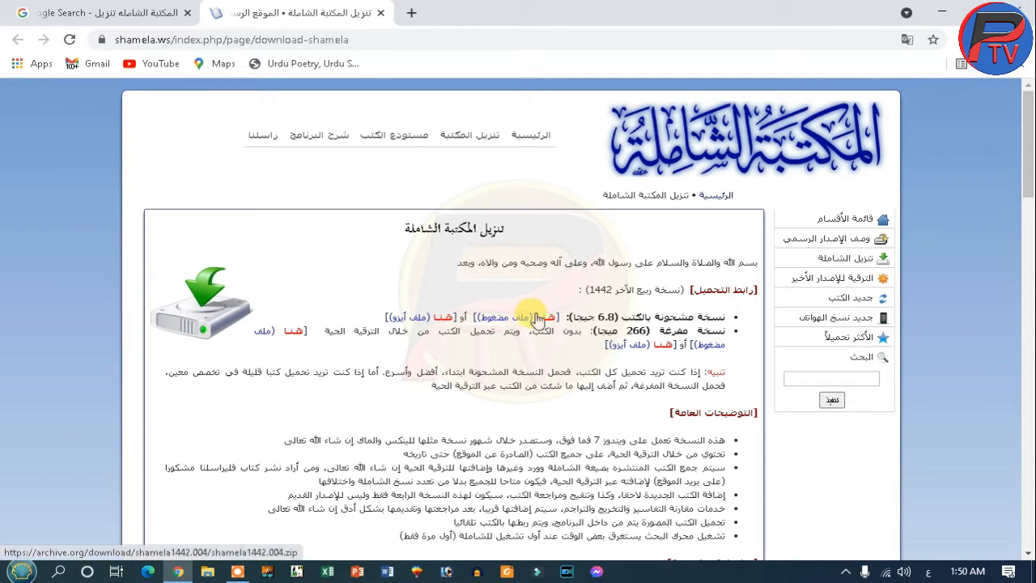
Open YouTube in a new tab and search for "maktaba shamila 16000 books"
click(412, 13)
click(157, 64)
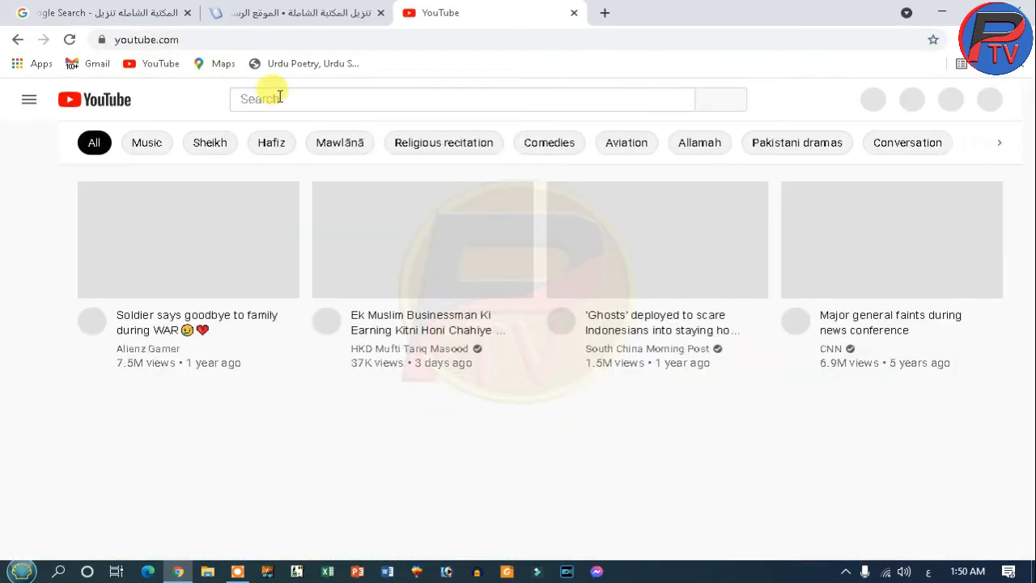
click(280, 98)
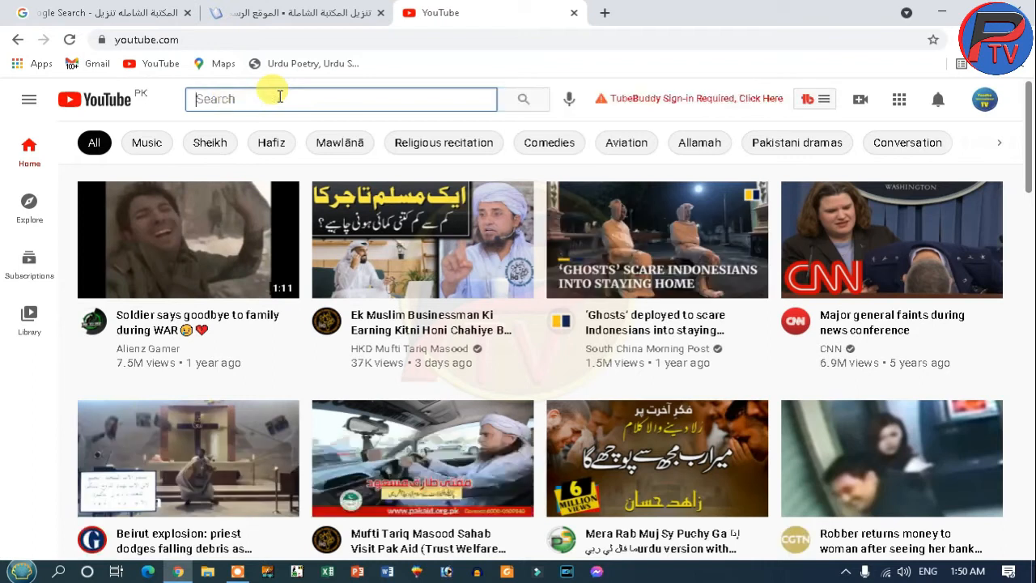
text(maktaba shamila 1)
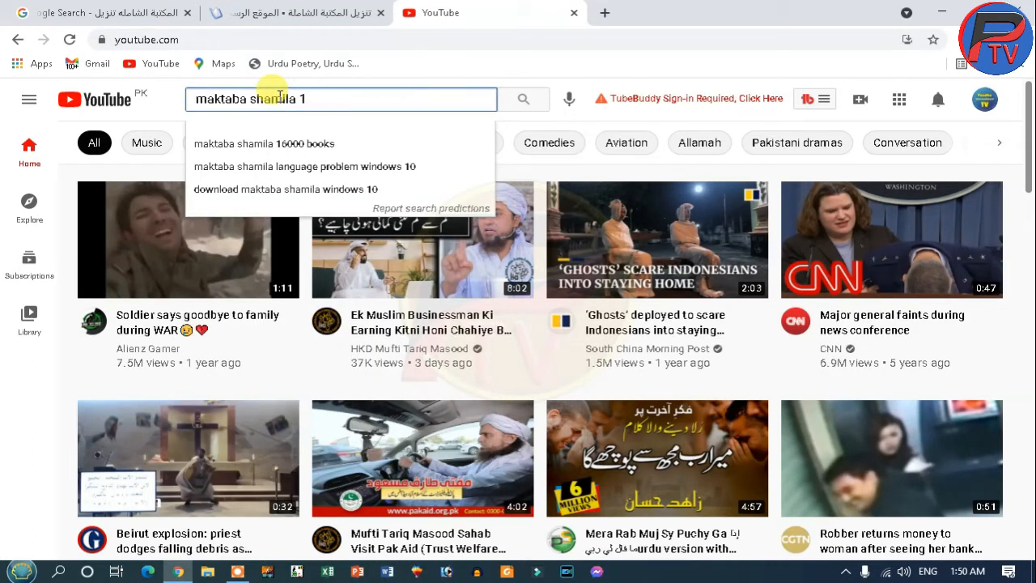
click(340, 146)
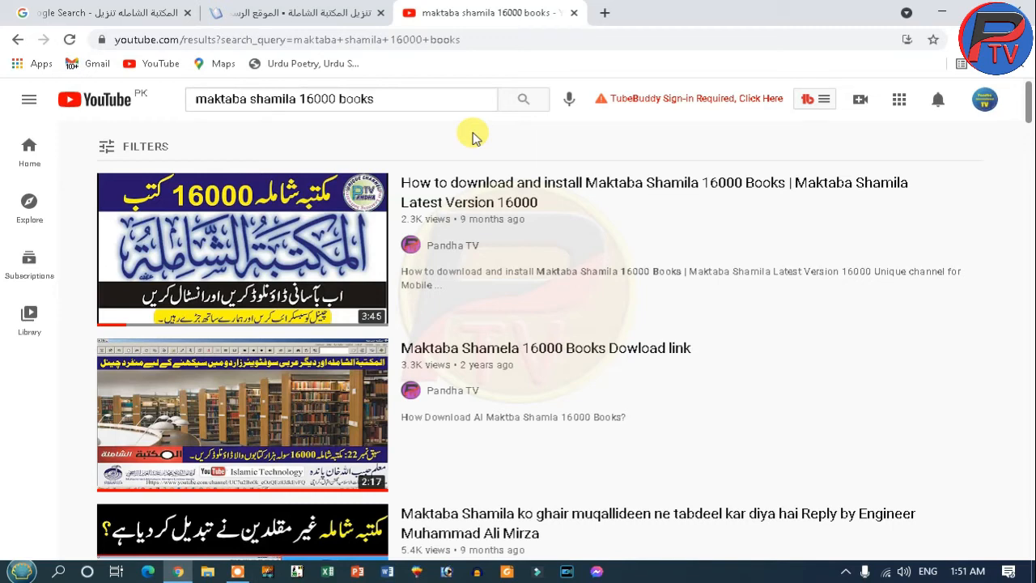
Open the Pandha TV video "How to download and install Maktaba Shamila 16000 Books" in a new tab and close the duplicate tab
click(333, 10)
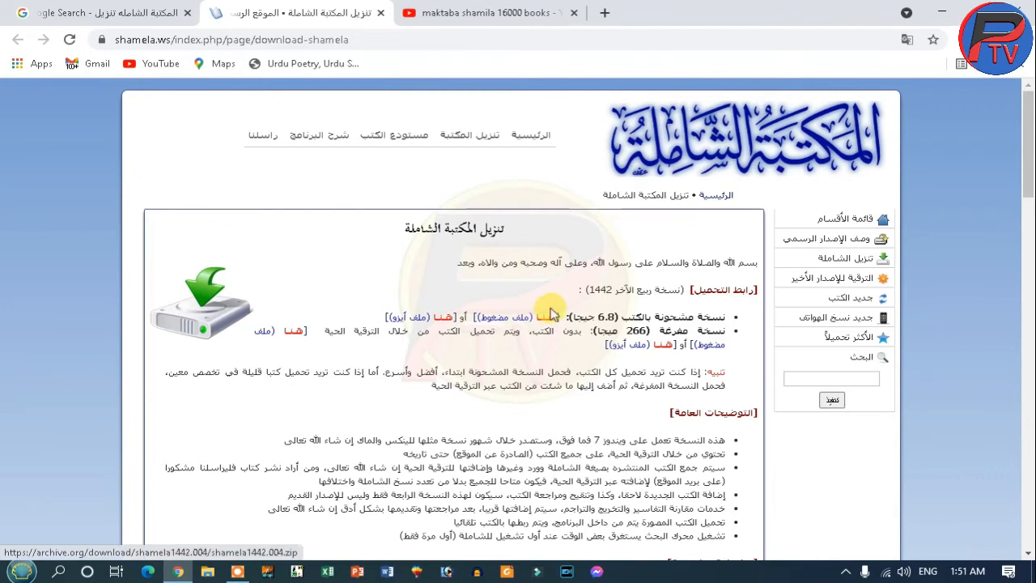
click(512, 11)
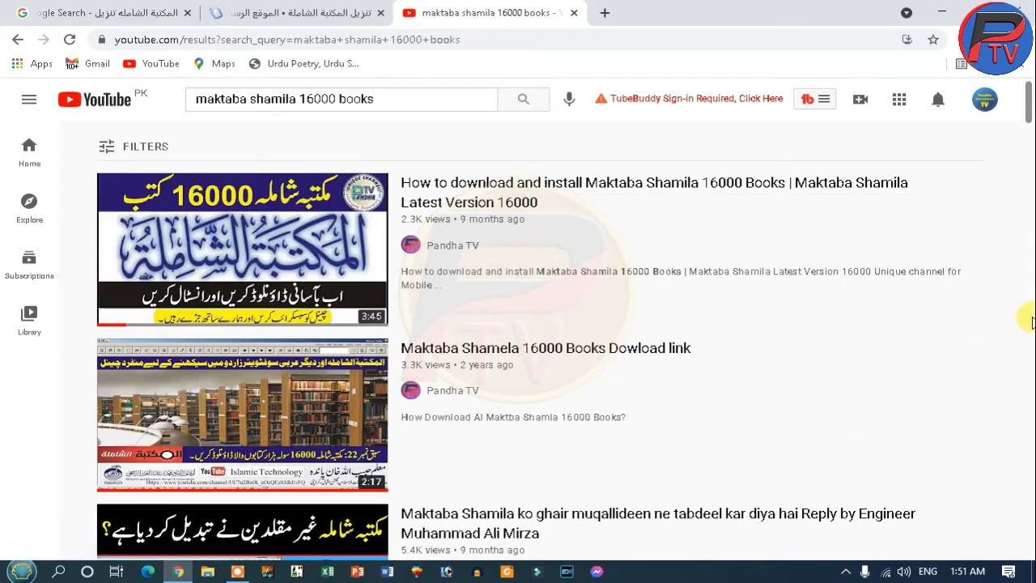
mouse_move(462, 185)
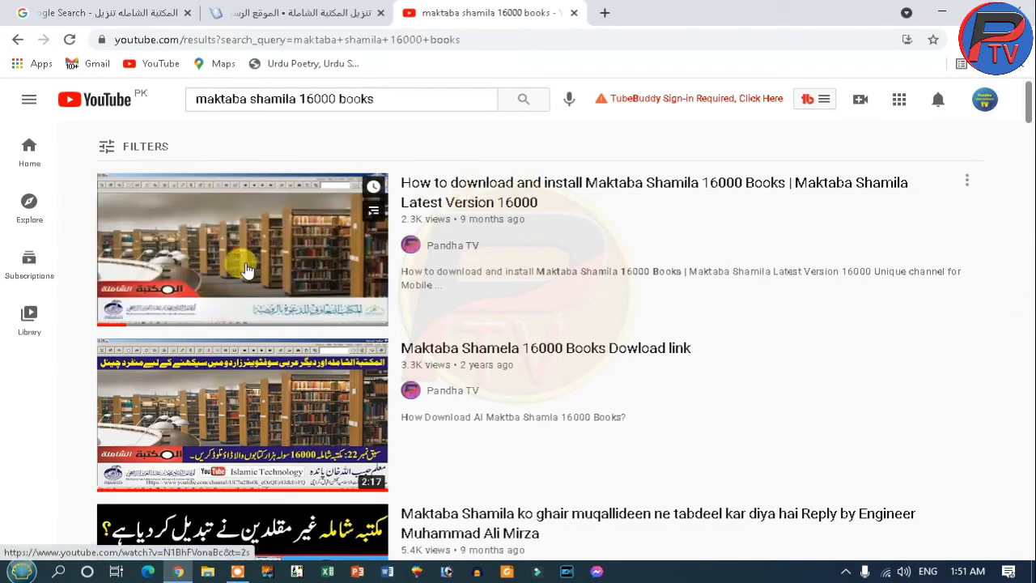
middle_click(261, 259)
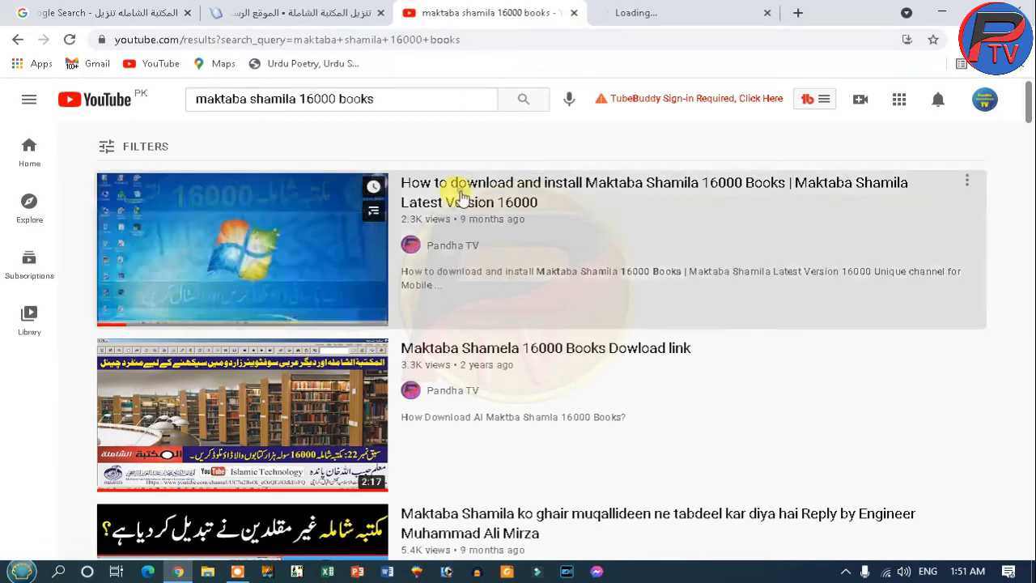
middle_click(462, 197)
click(558, 12)
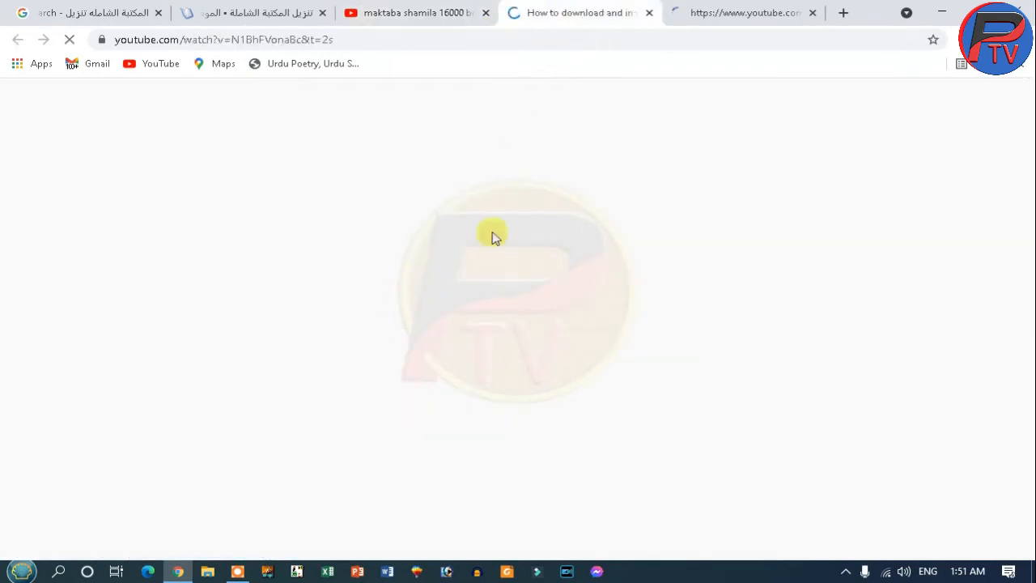
click(811, 13)
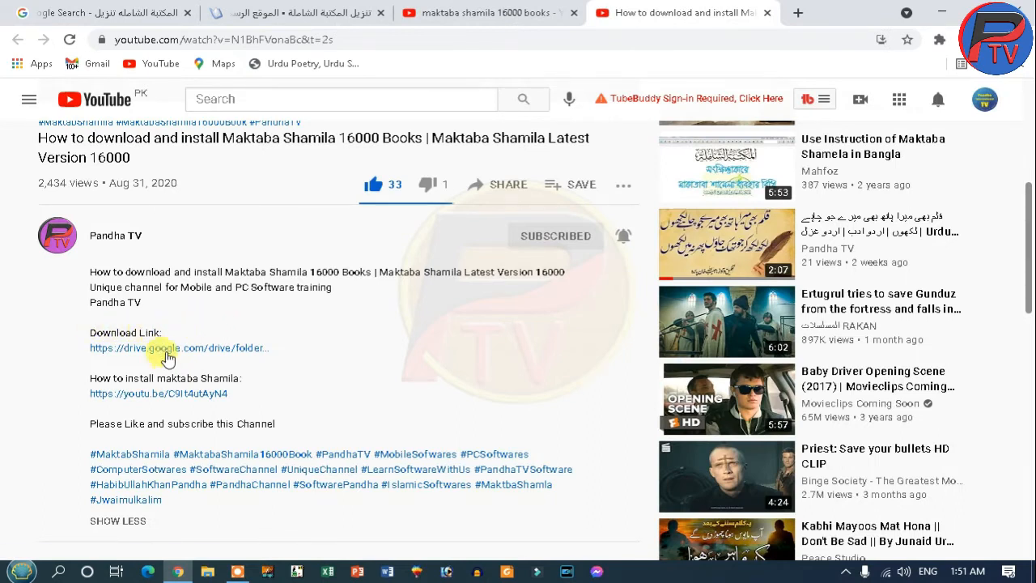
Open the Google Drive download link in the video description and select Books.rar, shamela 16000.rar and the Shamla upgrade3.64 archive
click(166, 353)
click(749, 10)
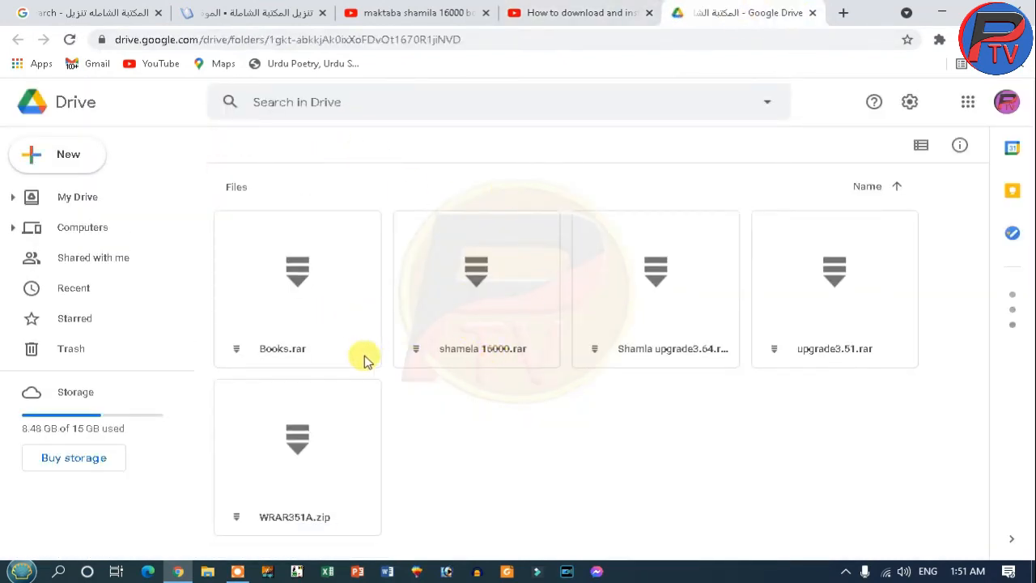
click(310, 292)
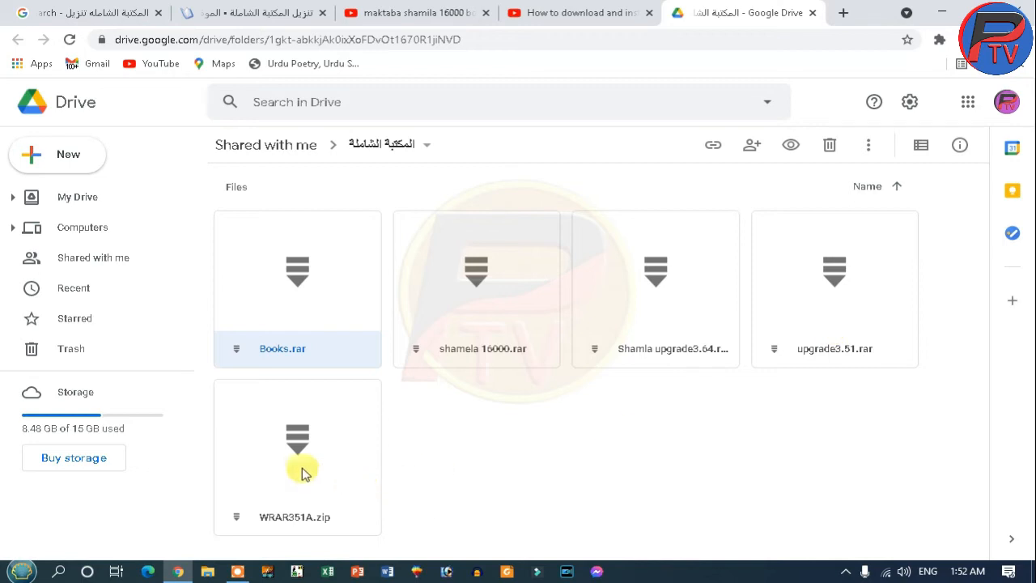
click(438, 486)
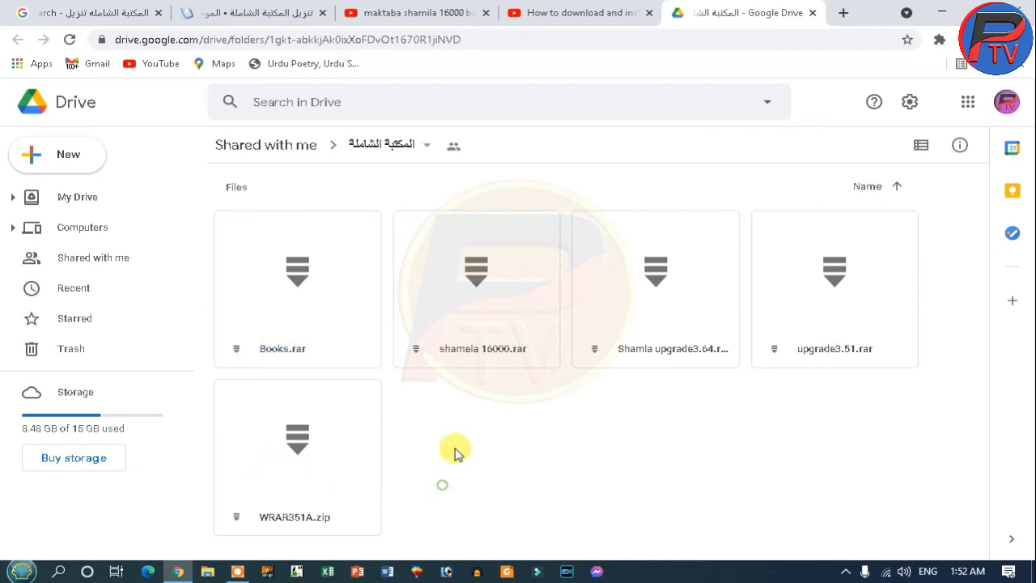
click(325, 293)
shift+click(680, 307)
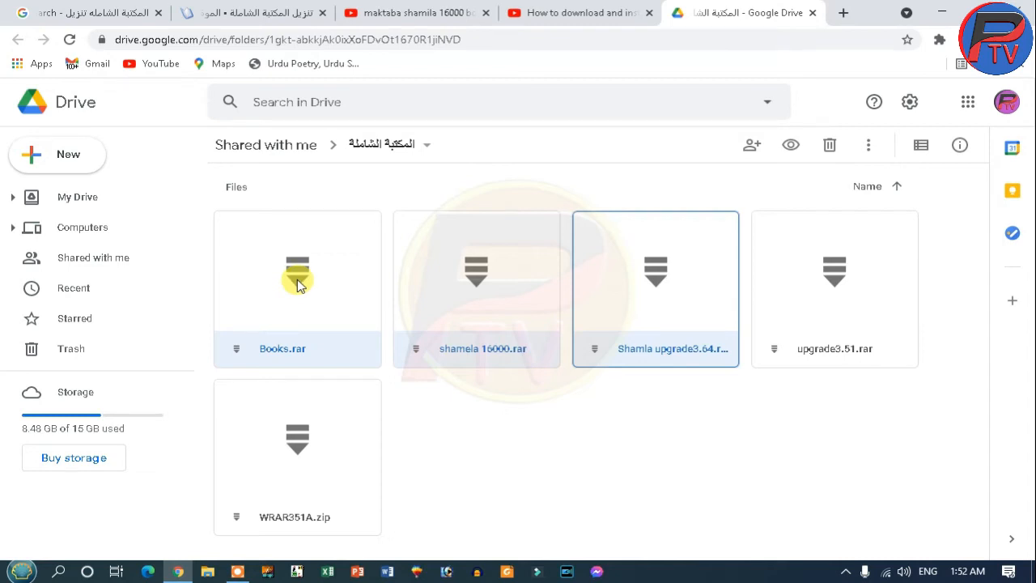
Switch to File Explorer and check the extraction options for the Books, shamela 16000 and Shamla upgrade3.64 archives in Maktba Shamila
click(207, 573)
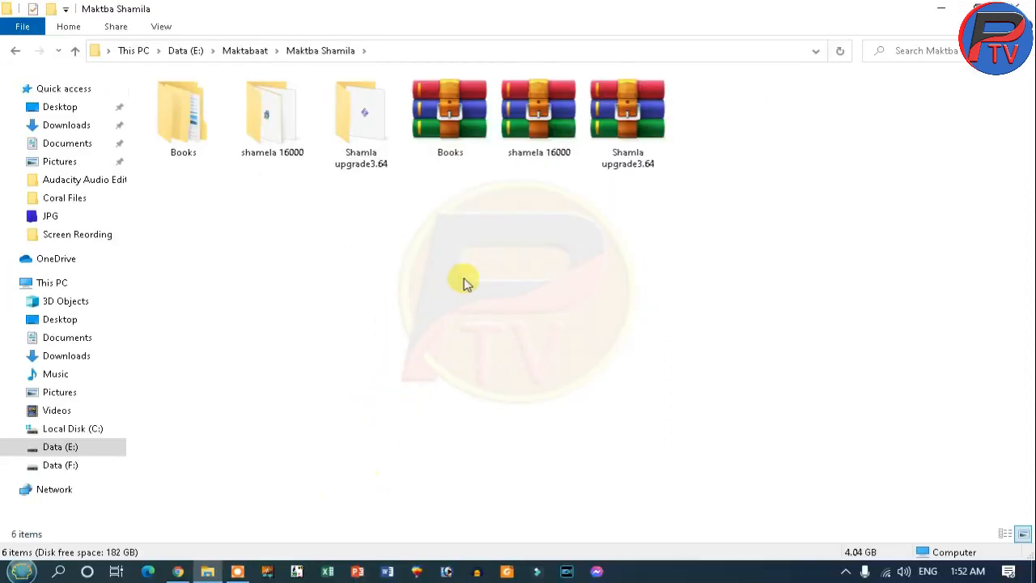
drag(492, 204, 651, 98)
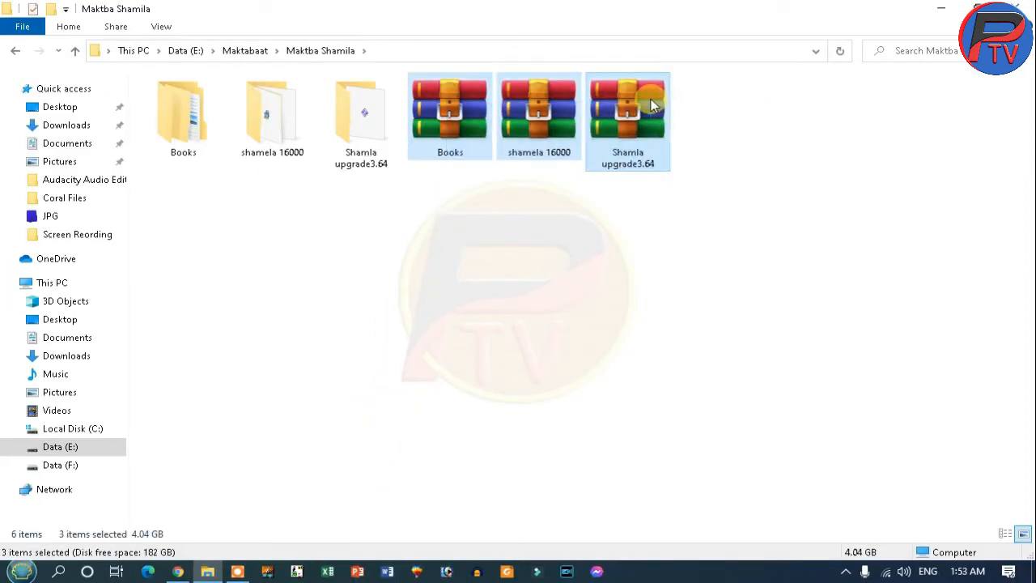
right_click(535, 121)
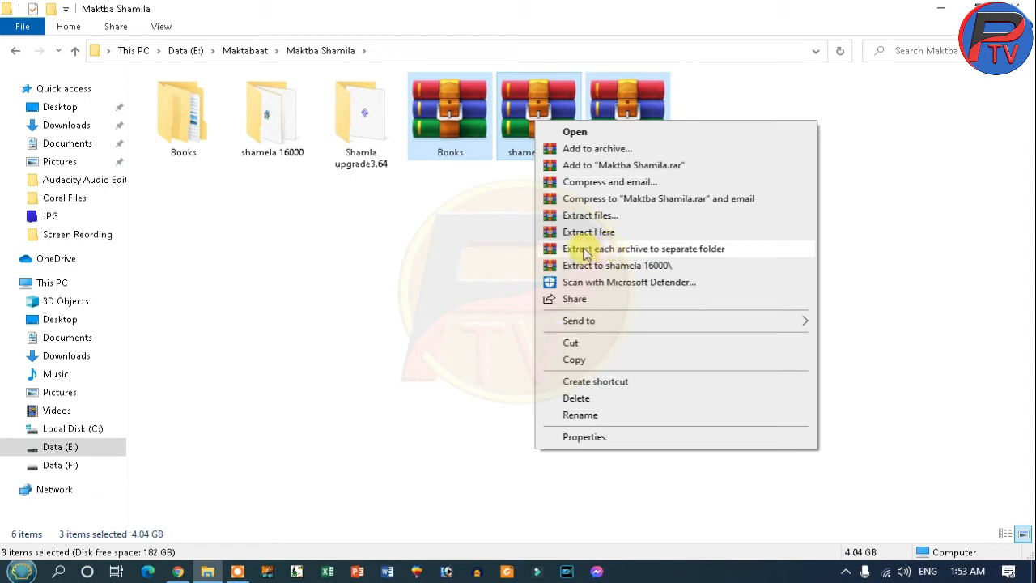
click(397, 241)
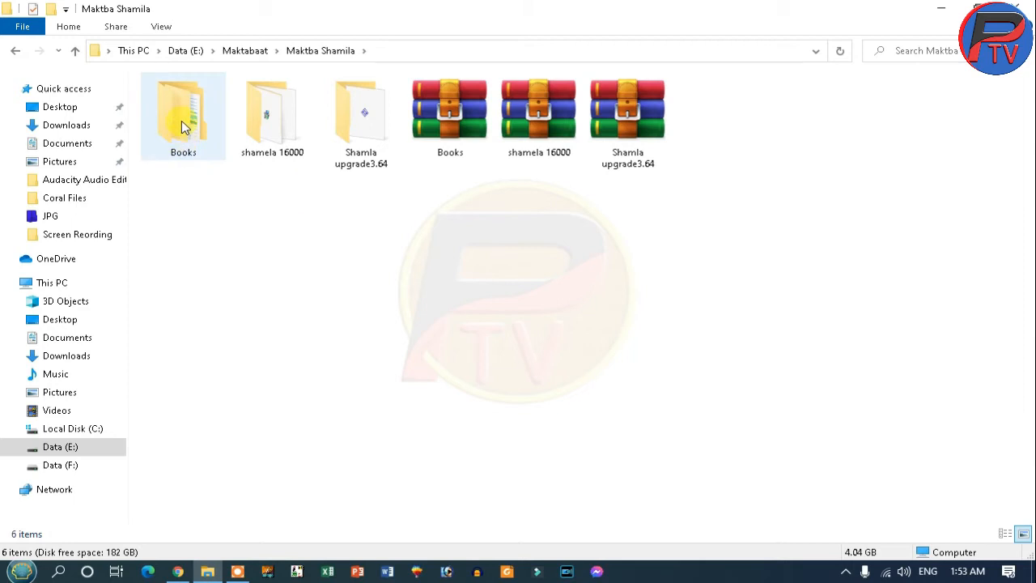
Move the extracted Books folder into the shamela 16000 folder
mouse_move(183, 127)
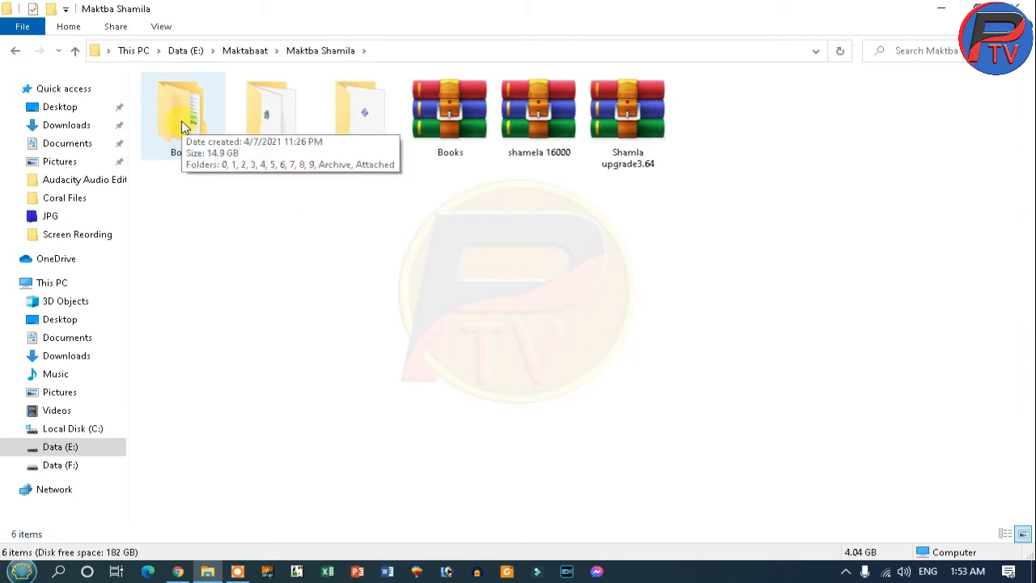
click(181, 121)
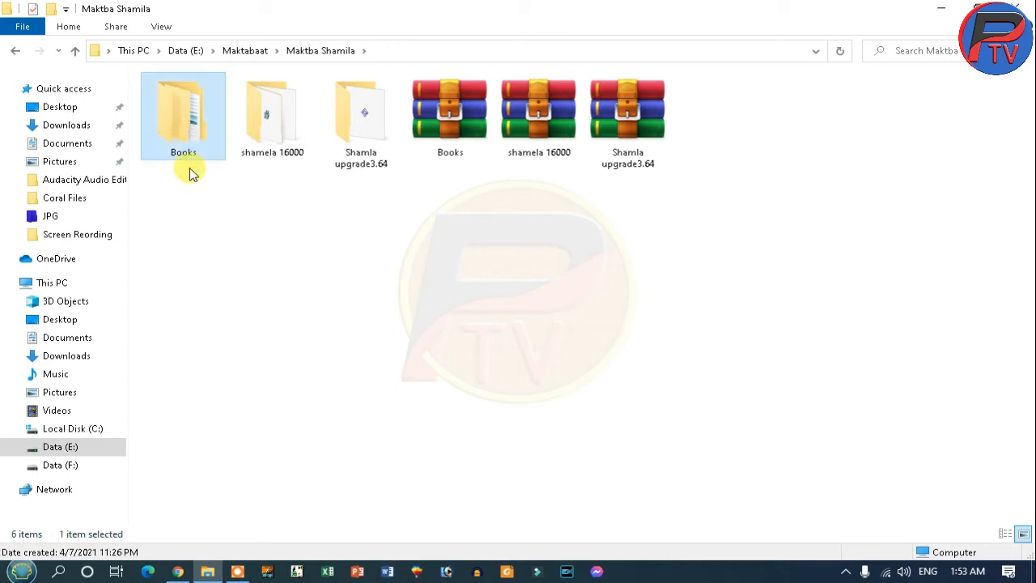
key(ctrl+x)
double_click(270, 139)
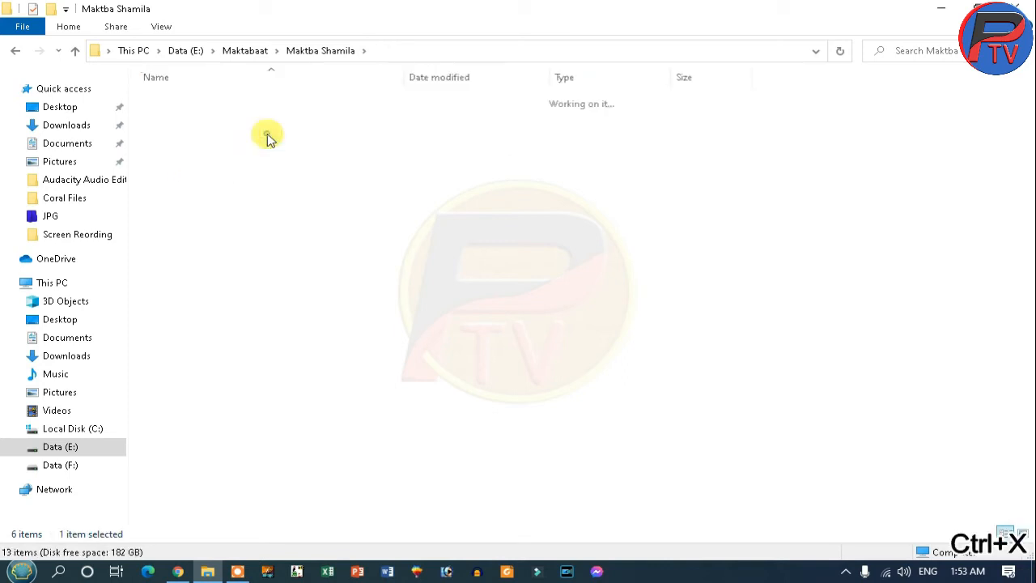
key(ctrl+v)
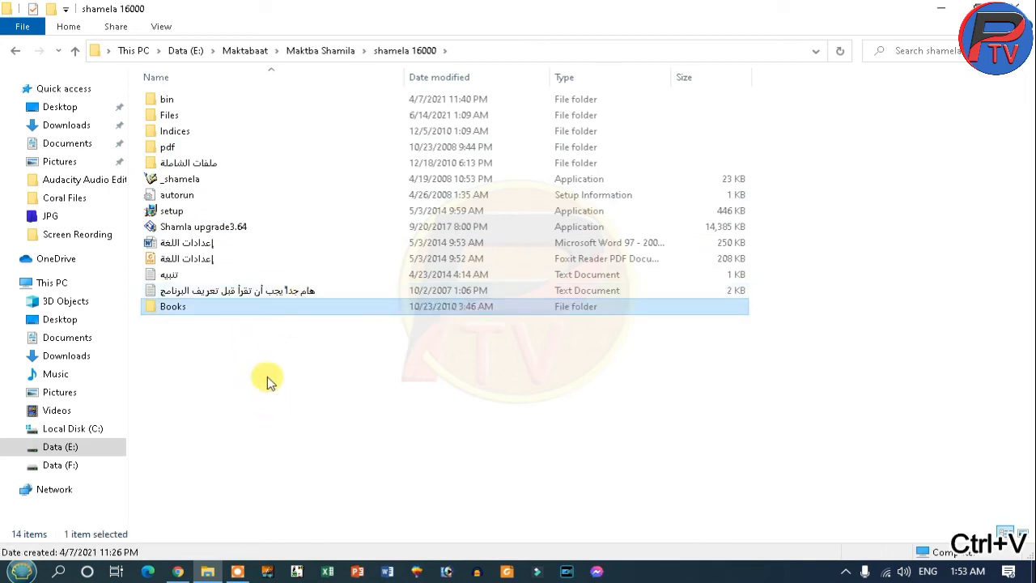
Check the contents of the Shamla upgrade3.64 folder and run setup from the shamela 16000 folder
click(16, 52)
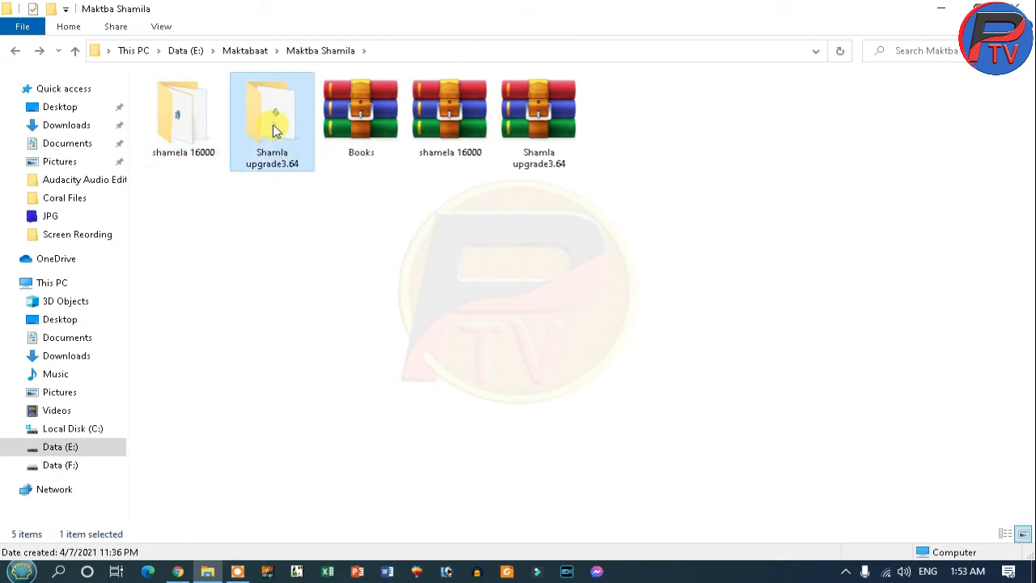
double_click(273, 107)
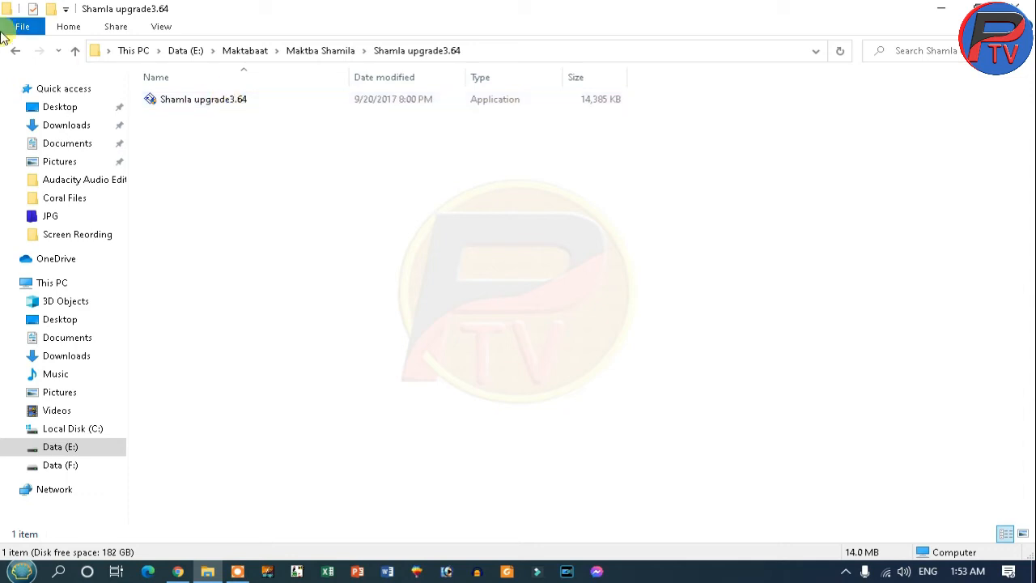
click(17, 52)
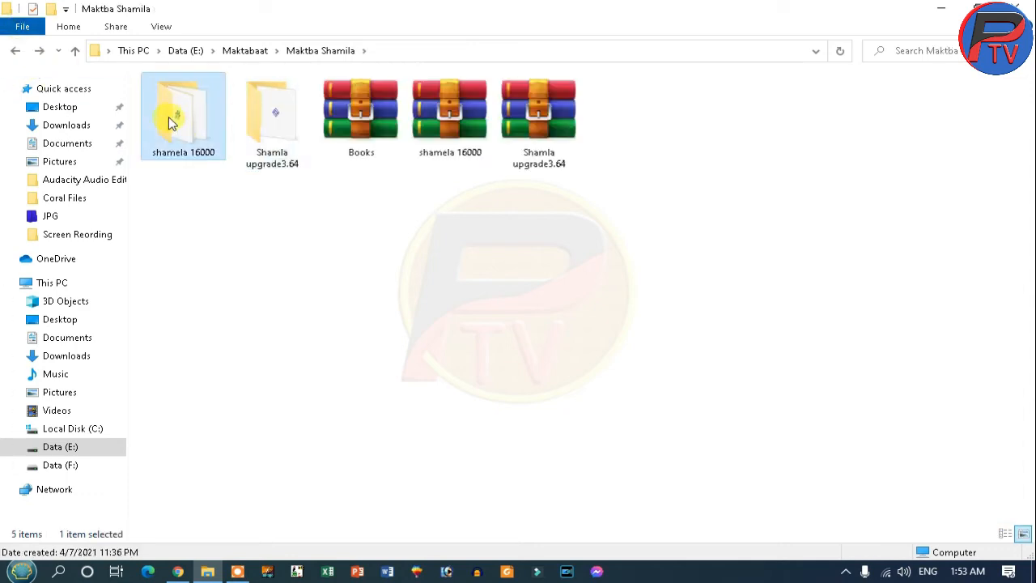
double_click(168, 117)
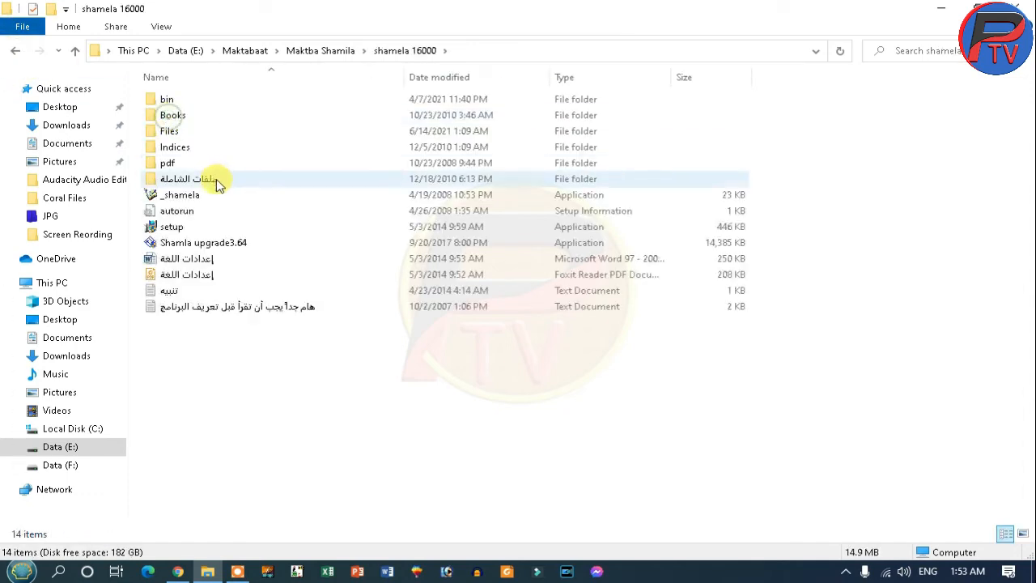
click(209, 228)
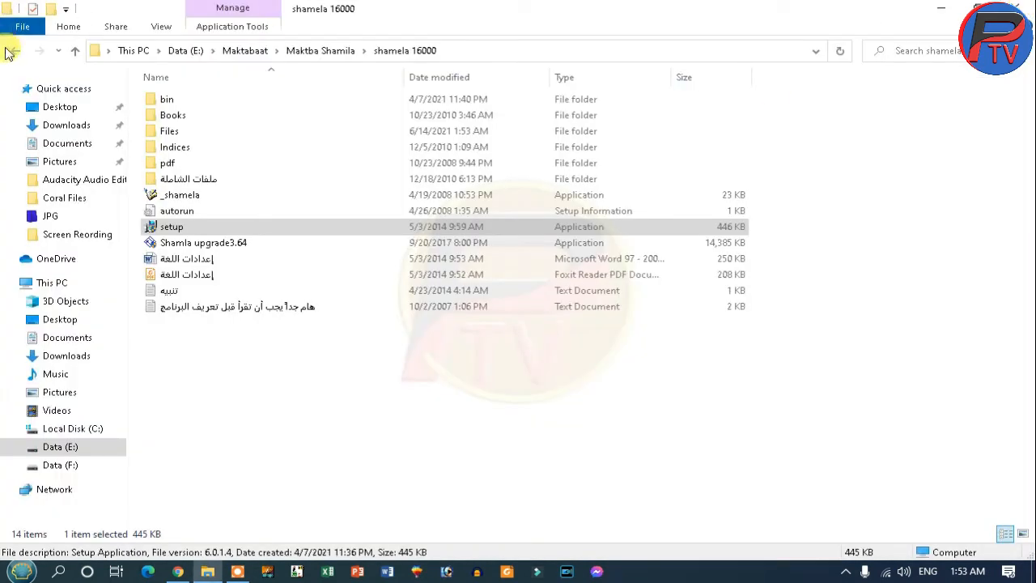
Run the Shamla upgrade3.64 application from the Shamla upgrade3.64 folder in Maktba Shamila
click(15, 50)
double_click(289, 139)
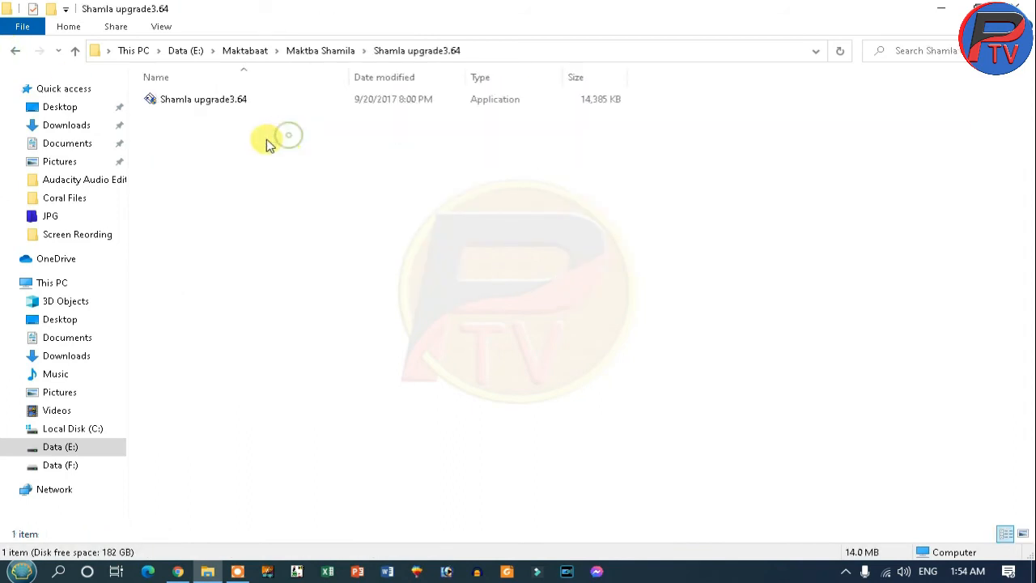
double_click(217, 101)
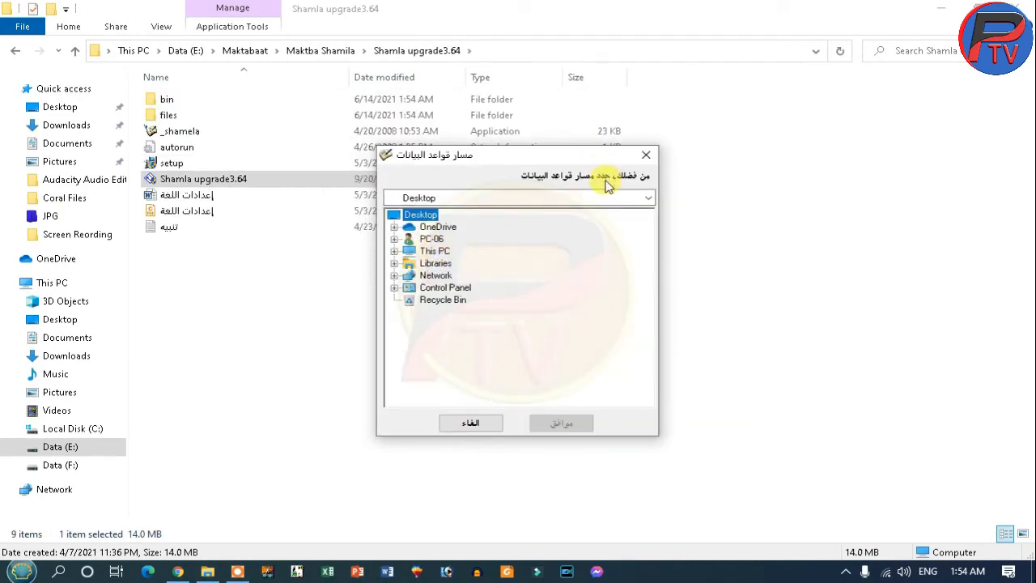
Set the library's database path to E:\Maktabaat\Maktba Shamila\shamela 16000 and confirm it
double_click(429, 255)
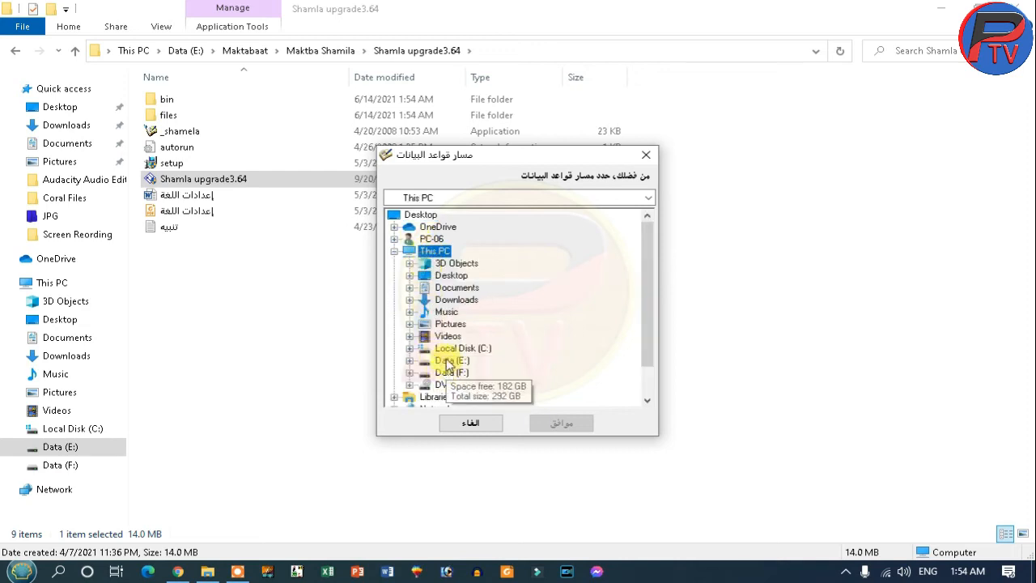
double_click(447, 361)
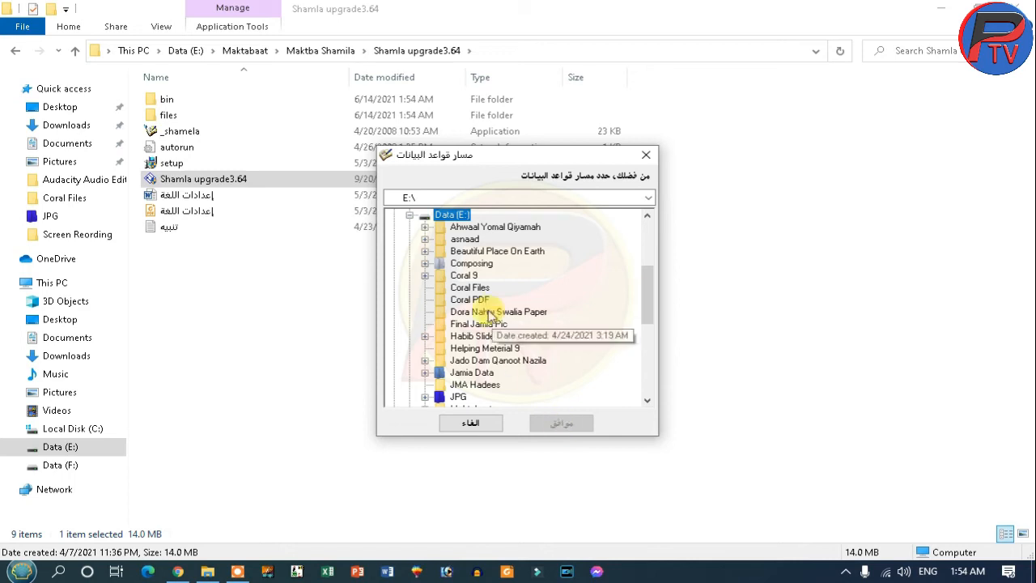
click(475, 339)
scroll(475, 347, down, 2)
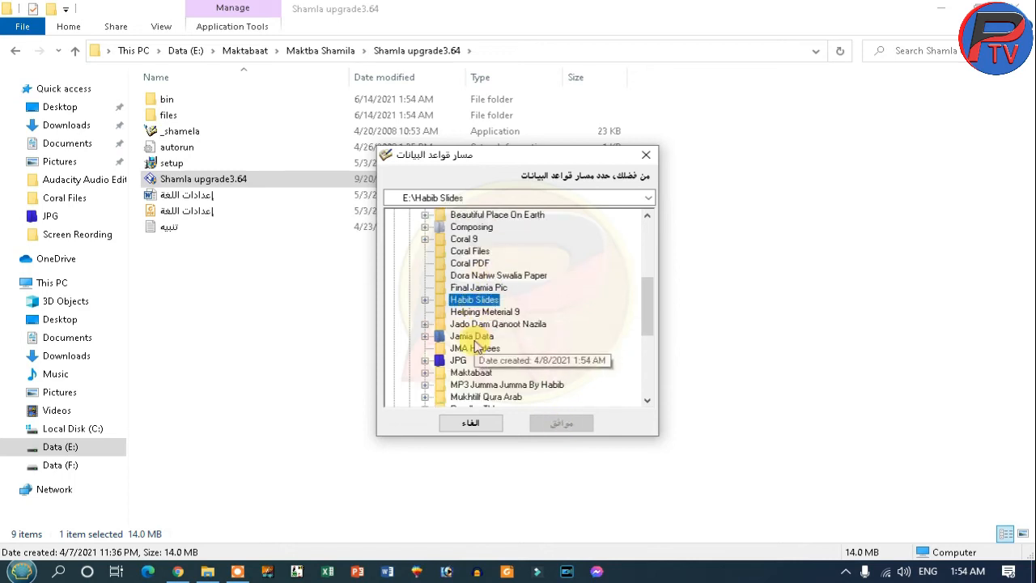
double_click(476, 338)
double_click(486, 339)
click(534, 349)
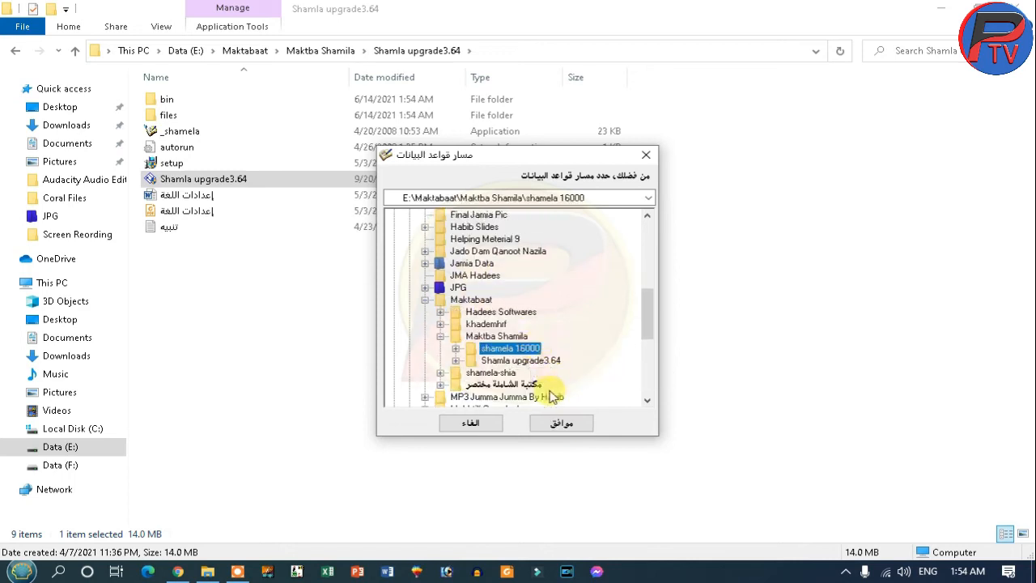
click(564, 425)
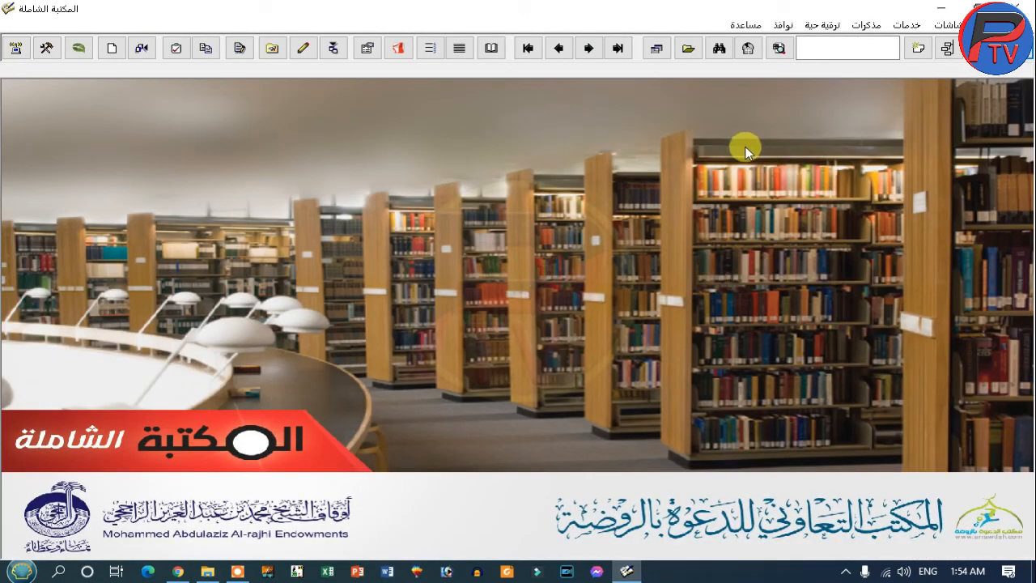
Close the المكتبة الشاملة library and refresh the desktop
click(1025, 8)
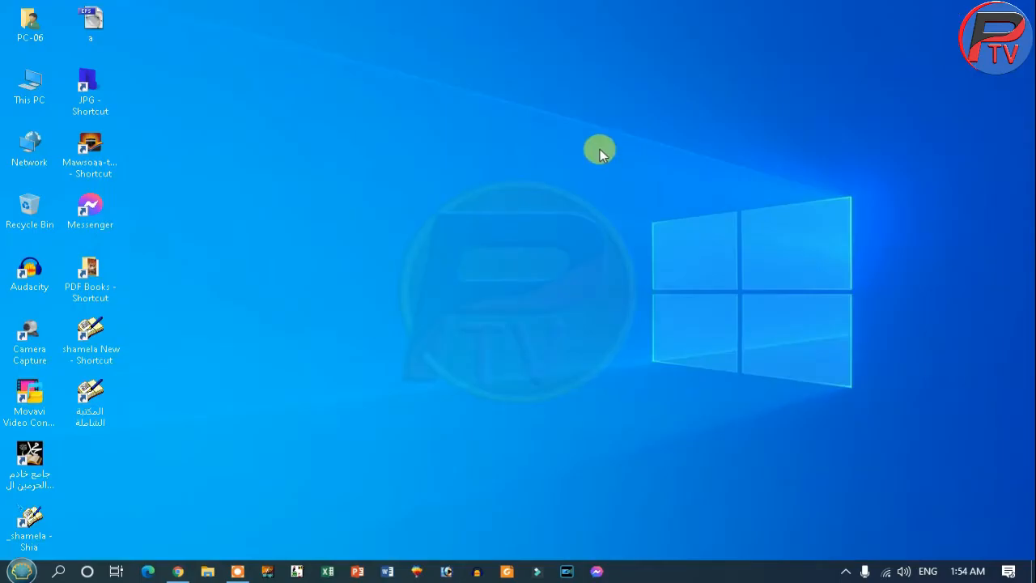
right_click(600, 149)
click(636, 188)
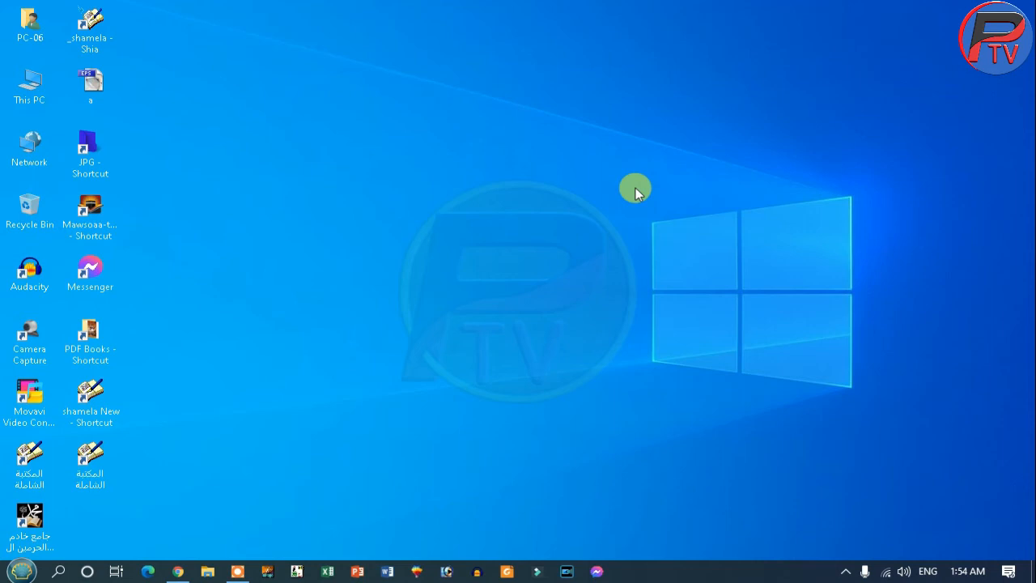
right_click(640, 186)
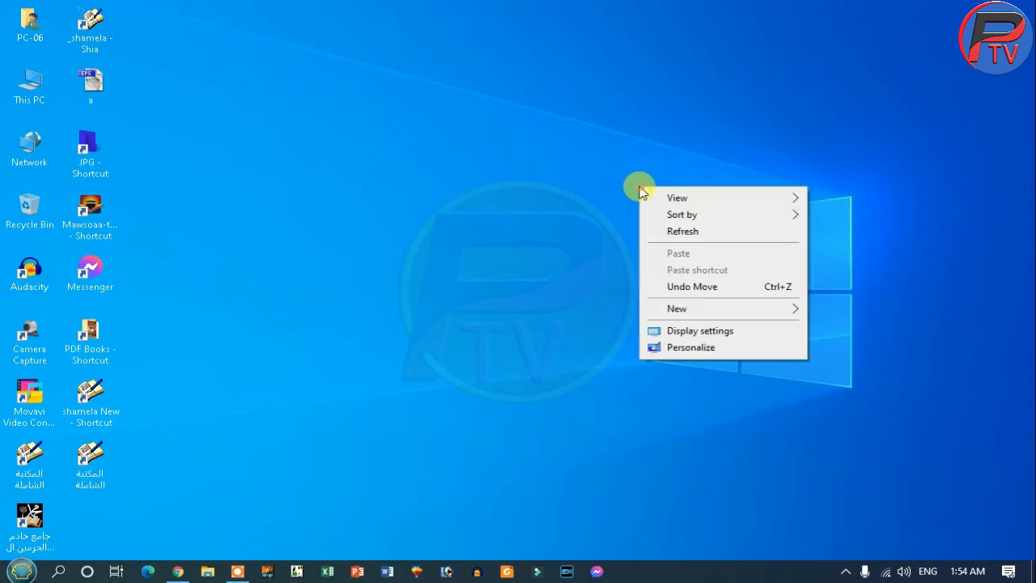
click(685, 232)
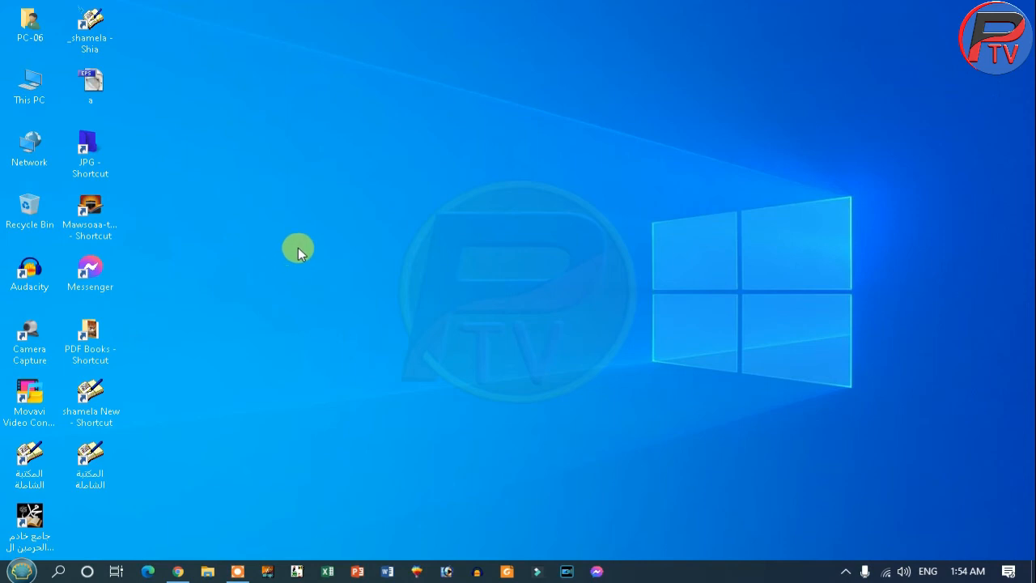
Open the PC's Time & Language settings and bring up the administrative options of the Region dialog
click(19, 570)
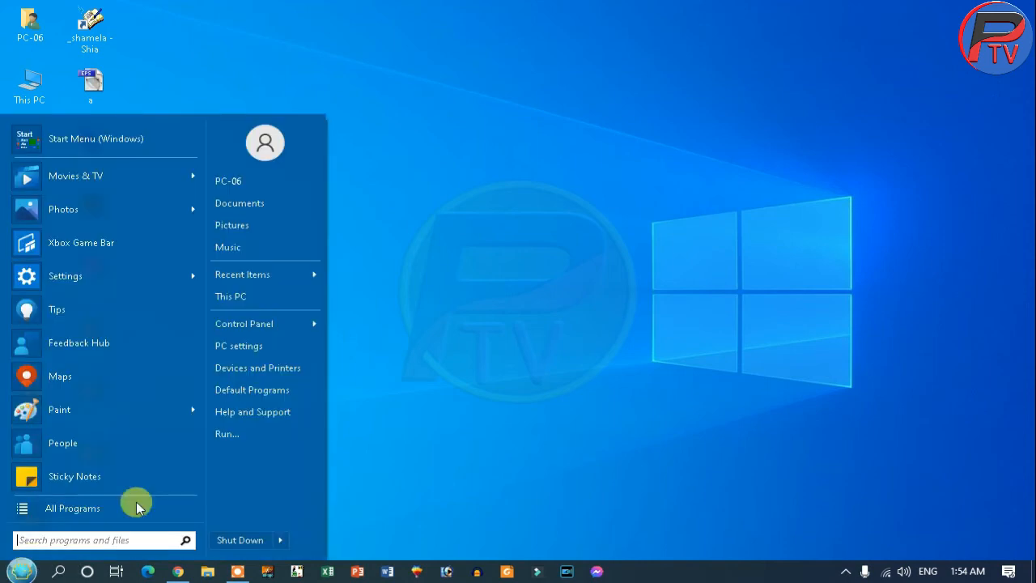
click(266, 351)
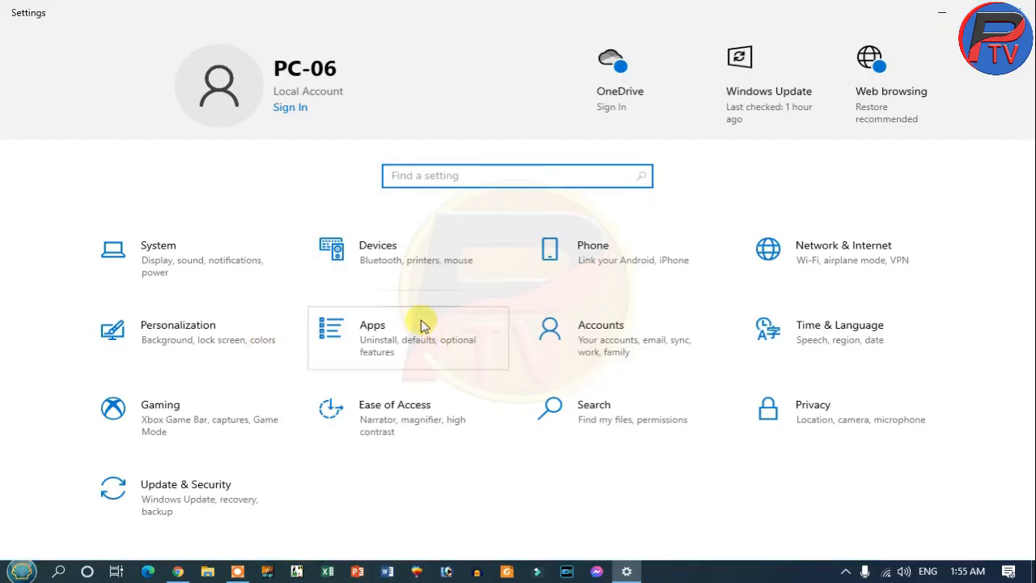
click(832, 341)
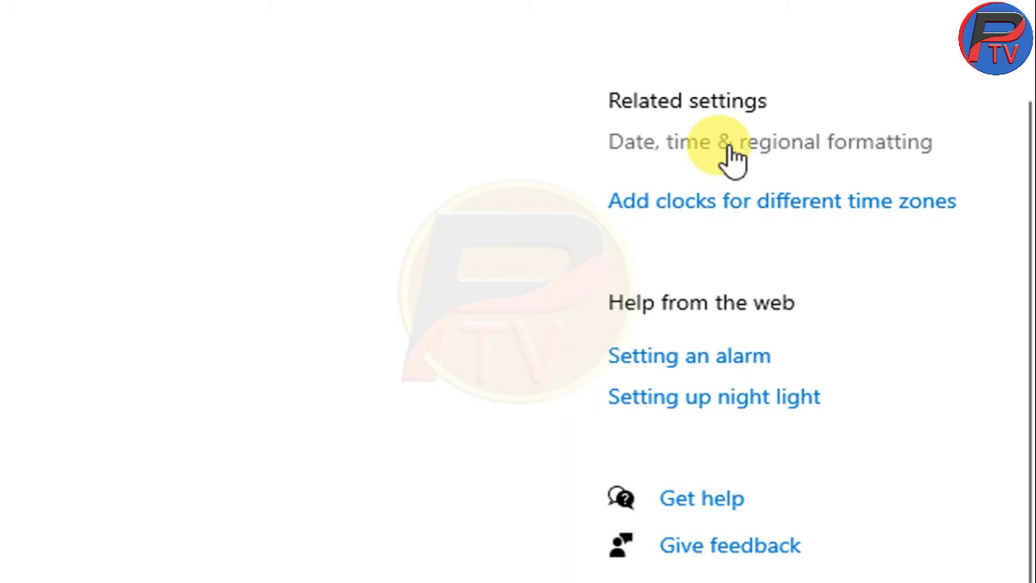
click(725, 145)
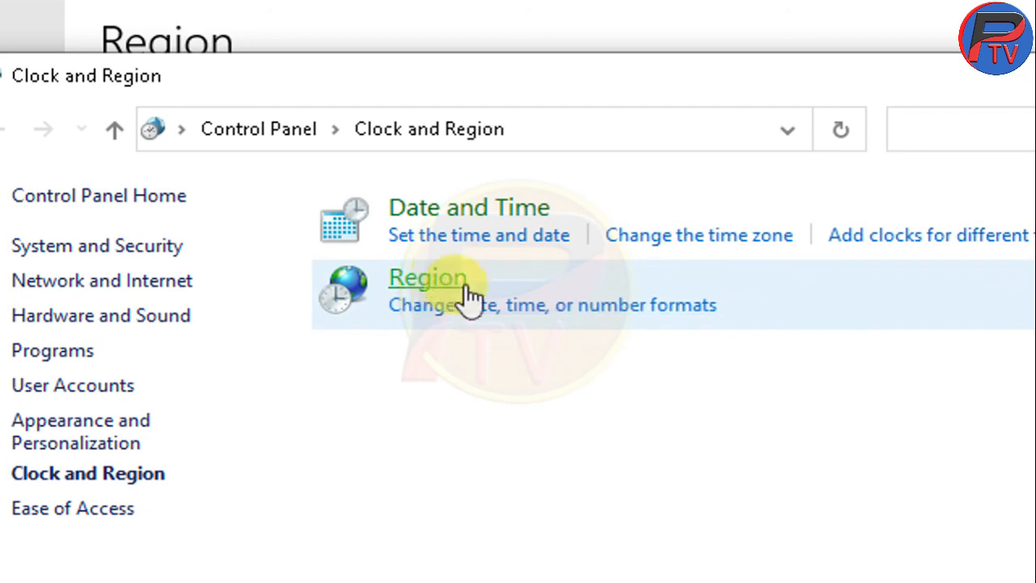
click(463, 282)
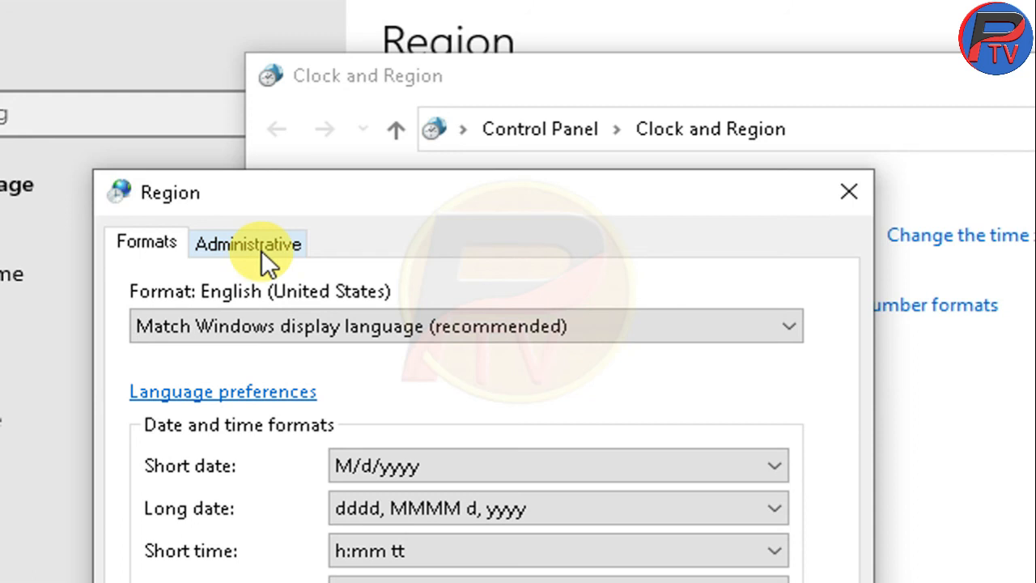
click(261, 250)
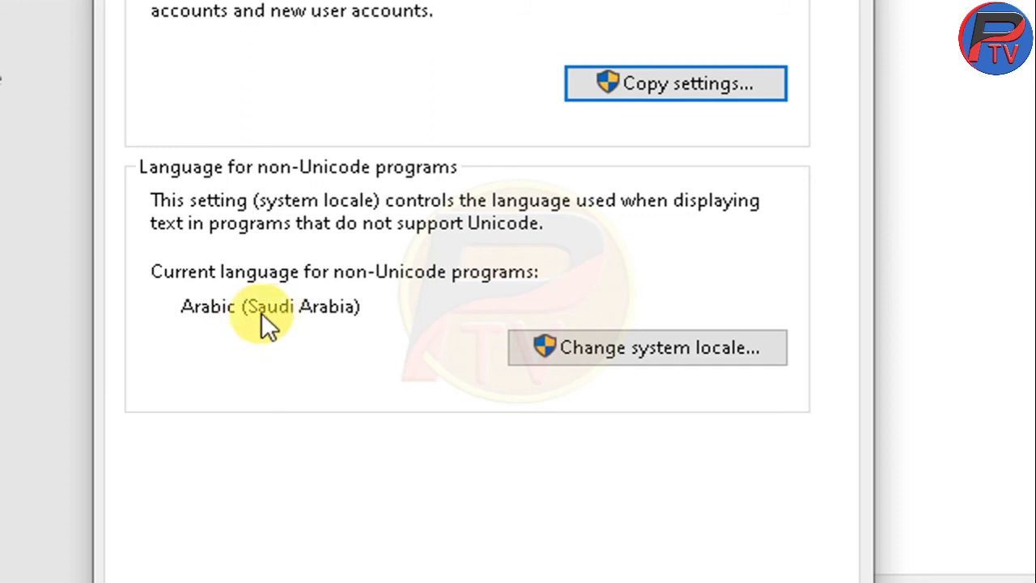
Set the system locale for non-Unicode programs to Arabic (Saudi Arabia) and confirm the Region settings
click(630, 358)
click(434, 87)
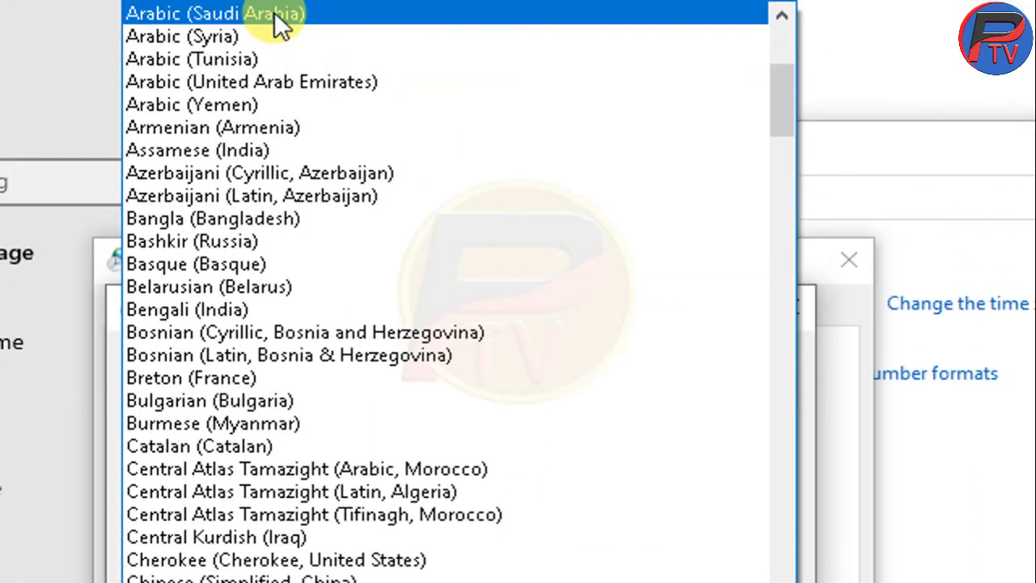
click(274, 15)
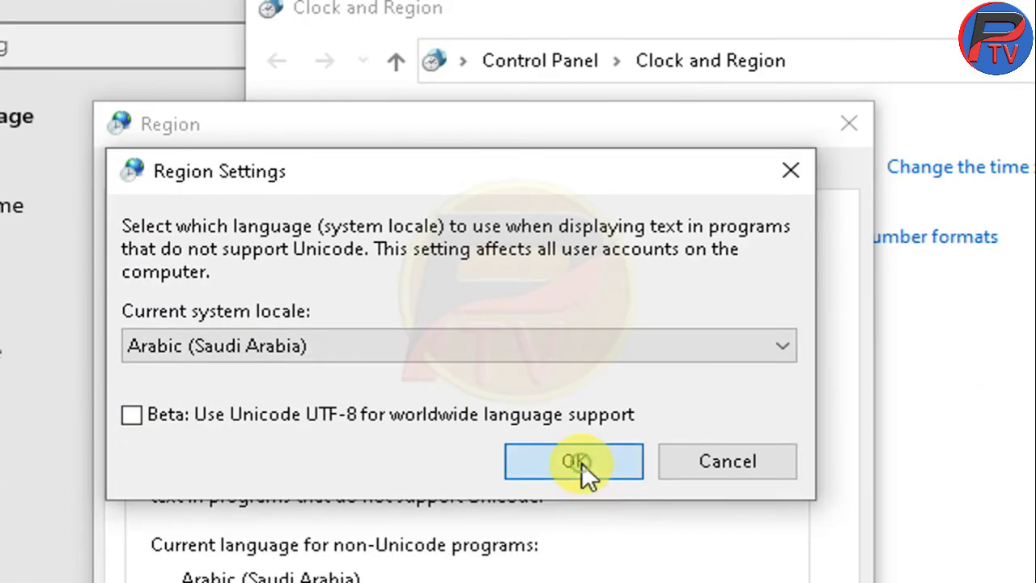
click(582, 462)
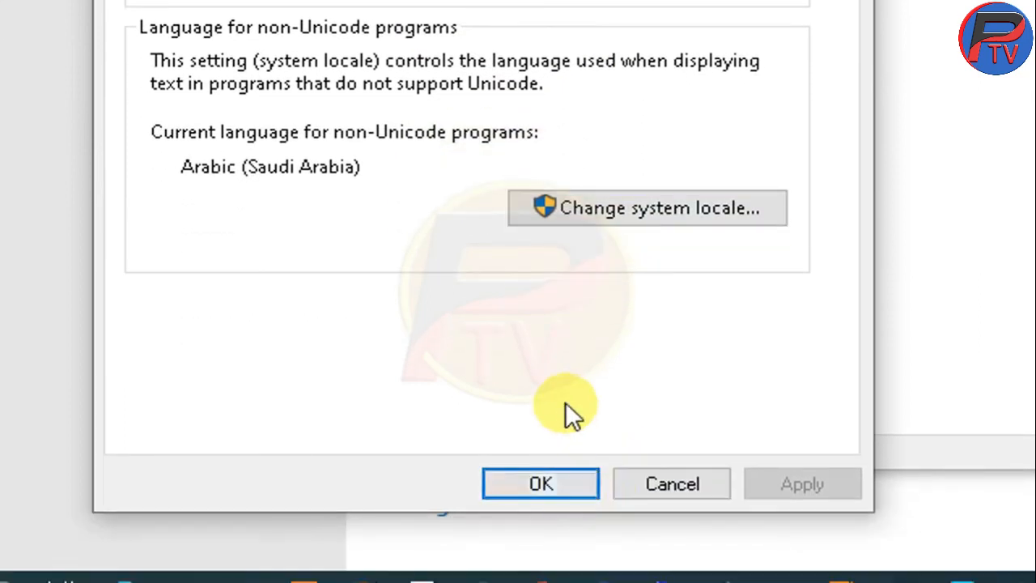
click(559, 483)
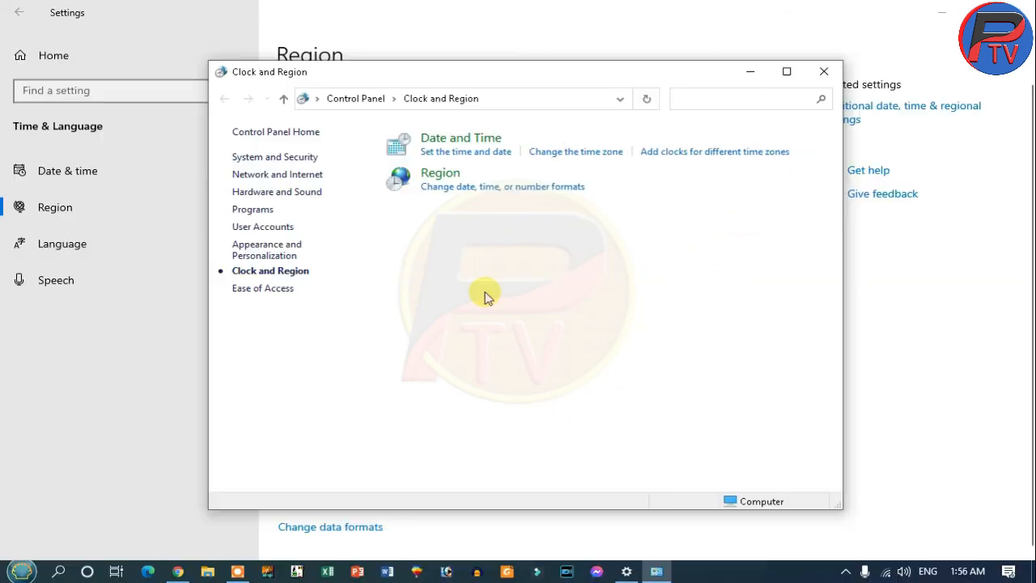
Close the Clock and Region and Settings windows and refresh the desktop
click(824, 71)
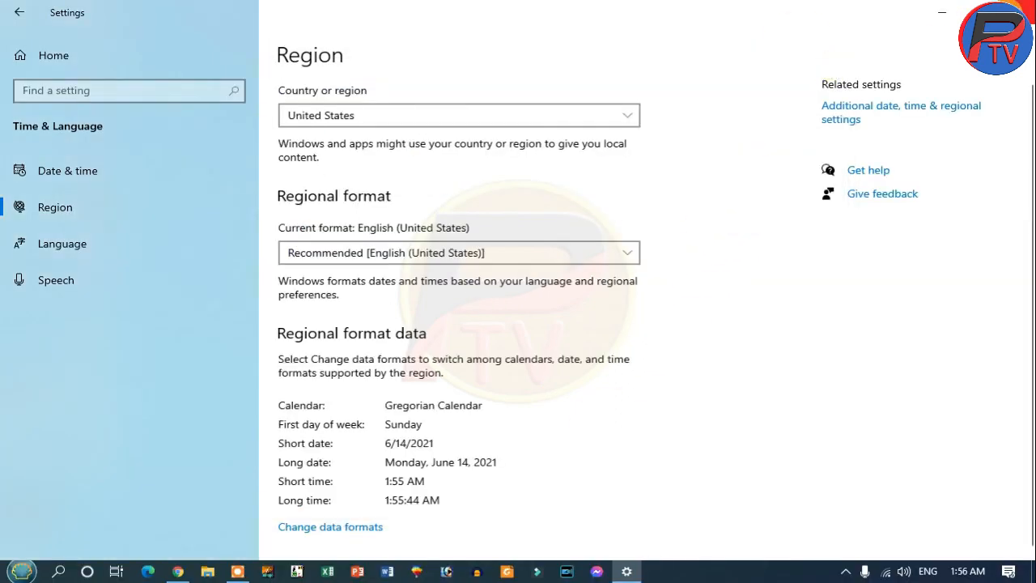
click(1017, 13)
right_click(419, 189)
click(464, 223)
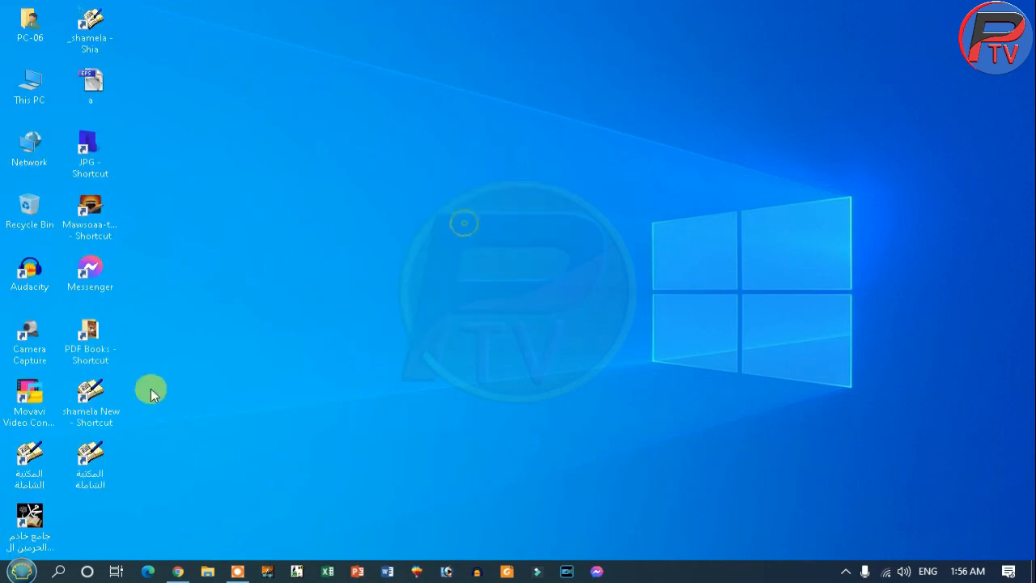
Permanently delete the المكتبة الشاملة desktop shortcut that points to Shamla upgrade3.64\bin and refresh the desktop
click(81, 474)
key(shift+Delete)
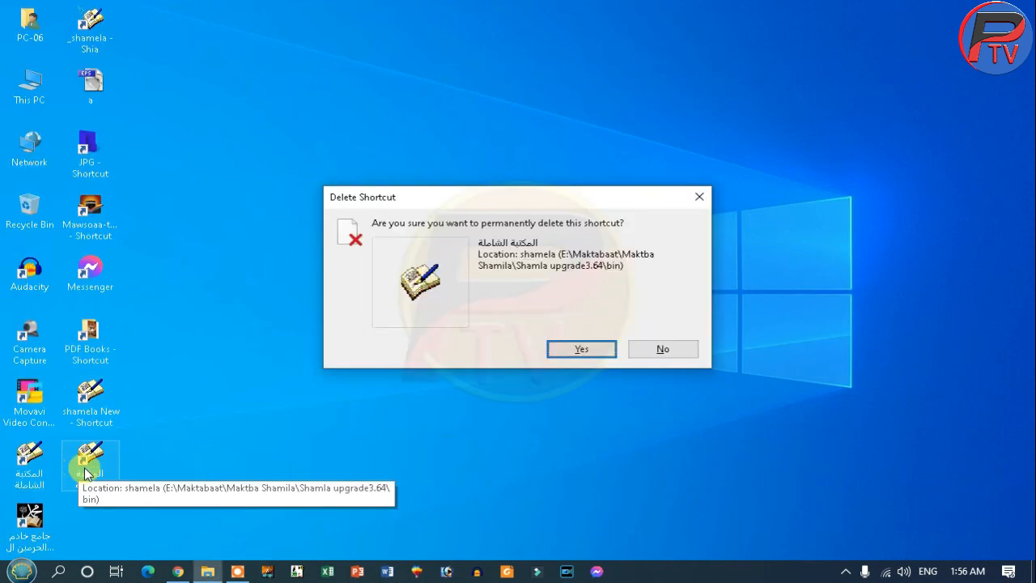
key(Return)
right_click(315, 168)
click(351, 214)
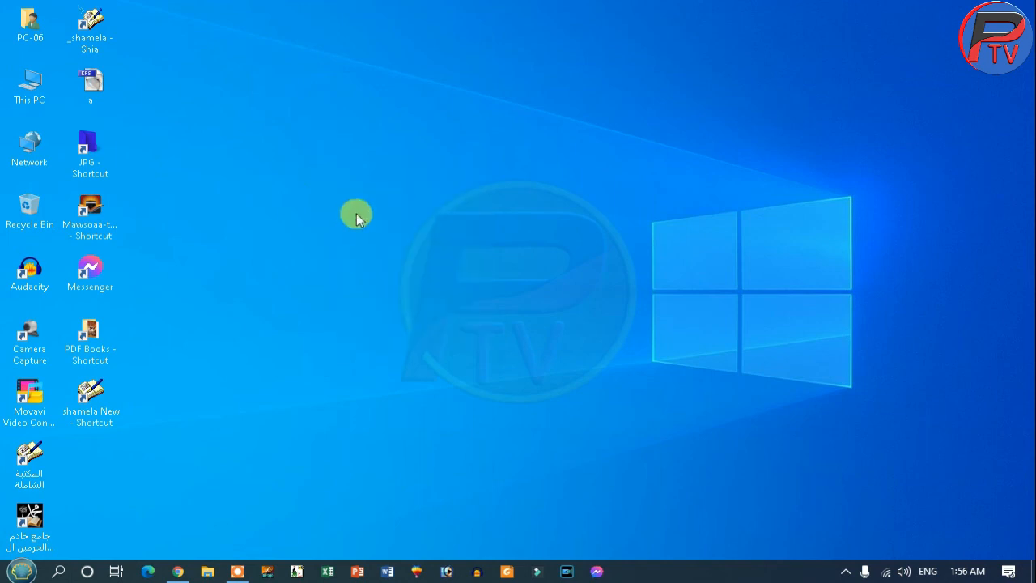